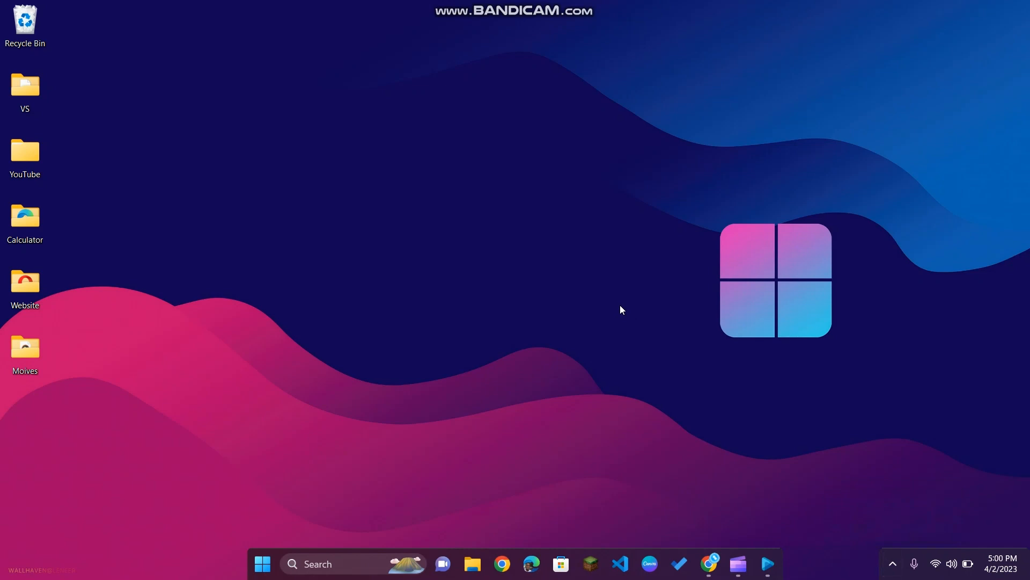
Look up EasyWorship 7 on the computer and bring its window to the front.
key(super)
text(eas)
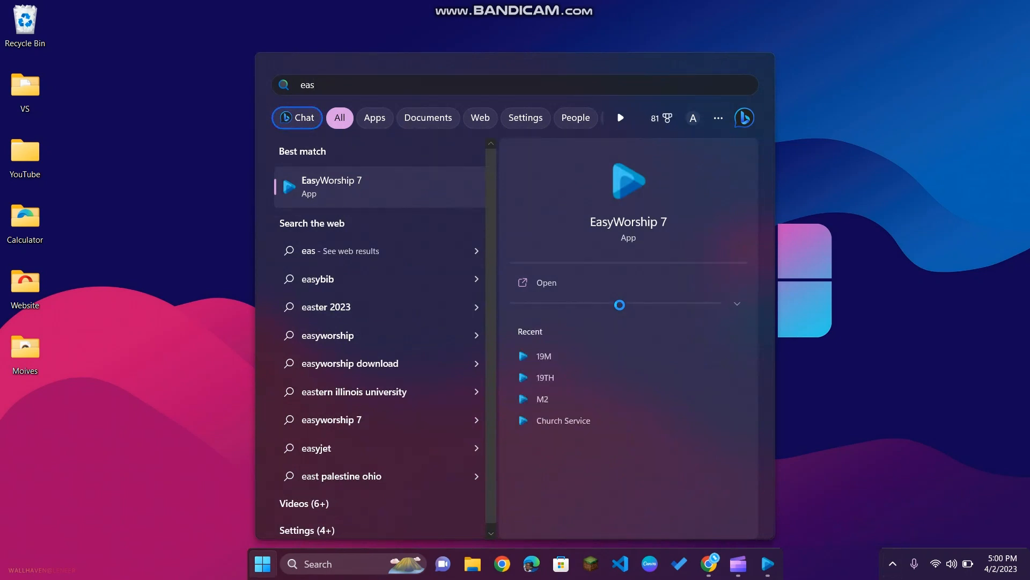
click(930, 263)
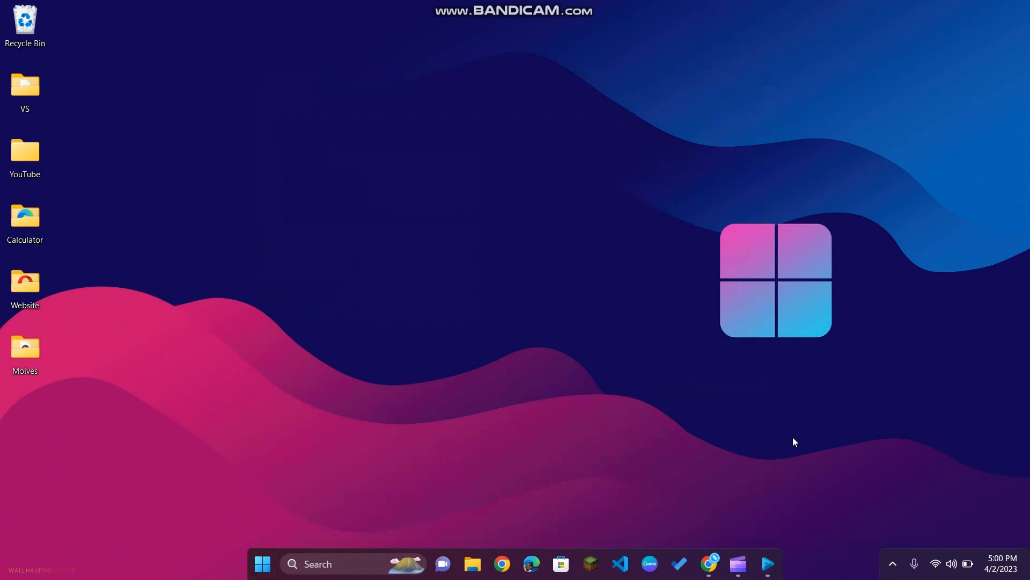
click(769, 565)
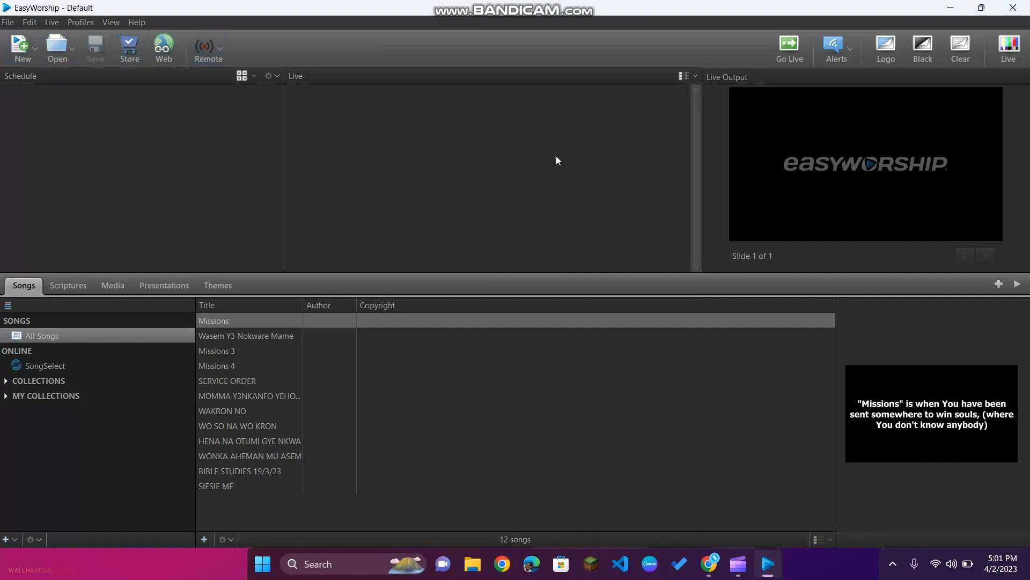
Look through the RVA verses in the scripture library, and examine the videos and images in the media library.
mouse_move(912, 397)
mouse_move(898, 302)
click(72, 289)
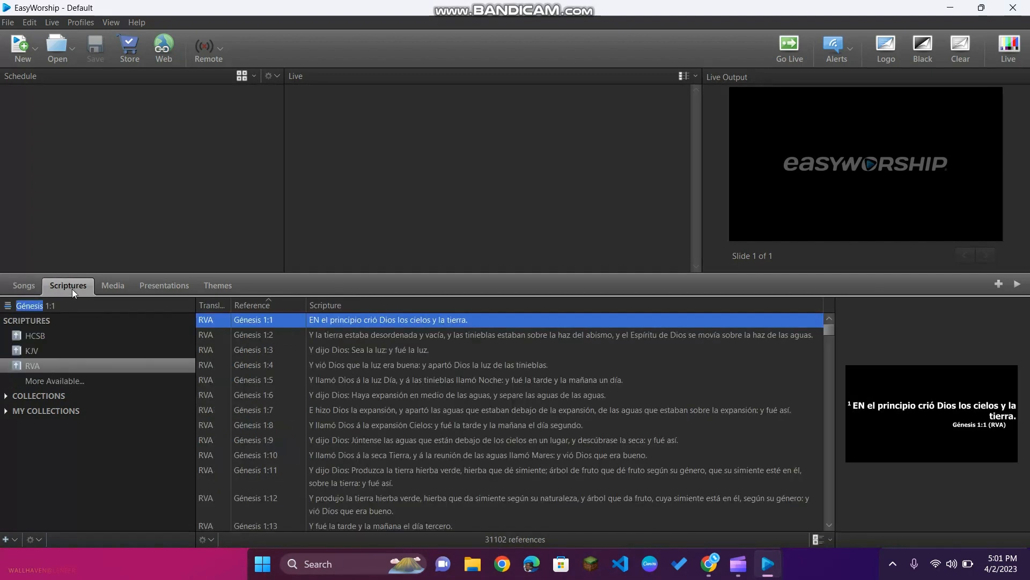
scroll(381, 399, down, 5)
scroll(382, 399, up, 5)
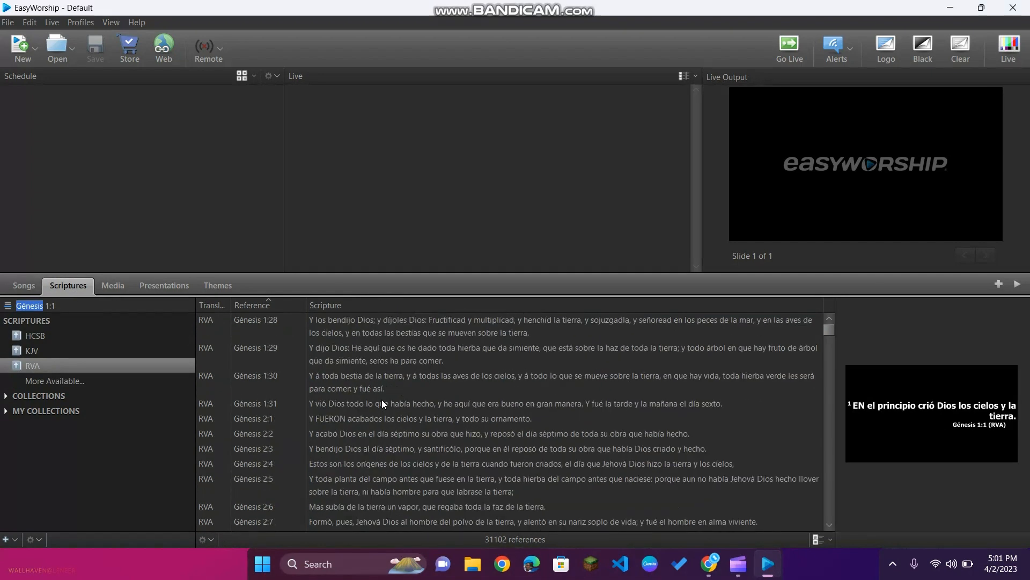
click(120, 284)
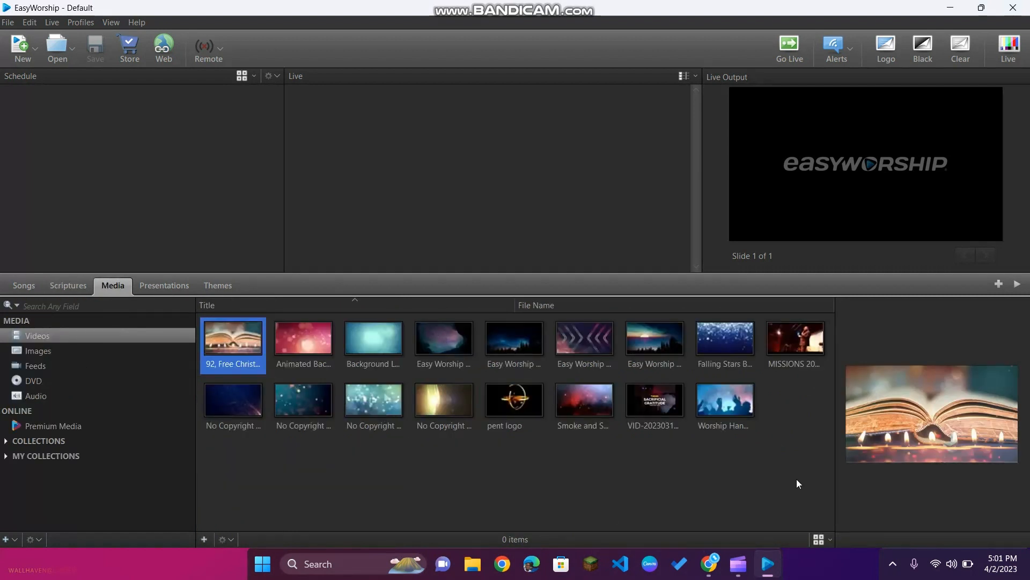
click(82, 349)
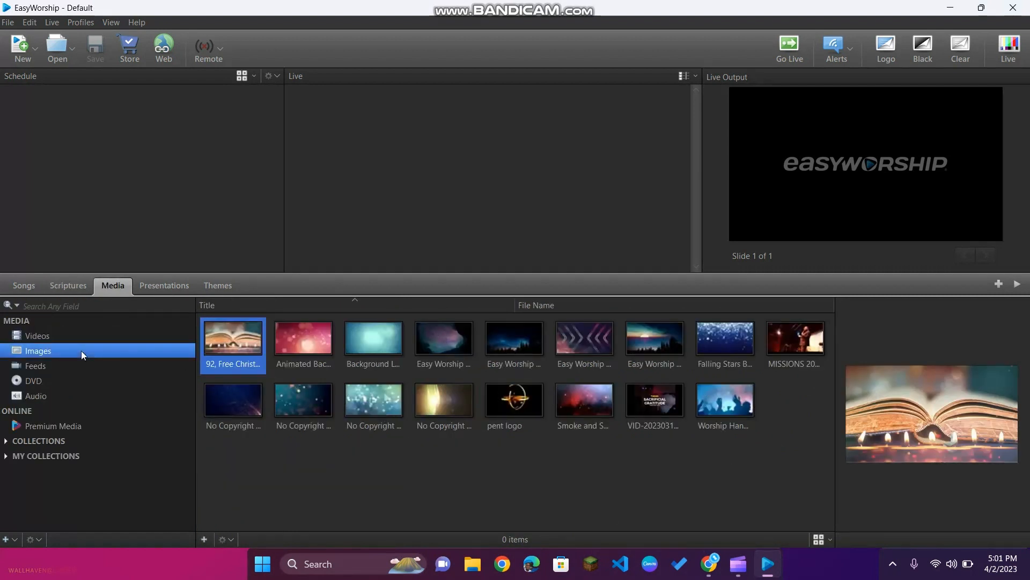
scroll(427, 424, down, 1)
scroll(427, 425, down, 2)
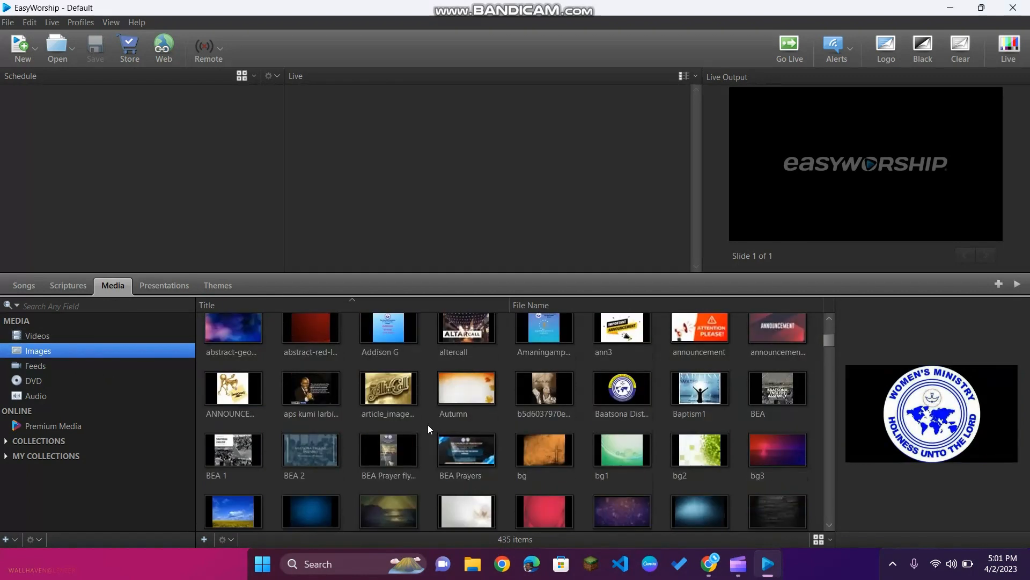
scroll(427, 425, up, 3)
View the presentations and themes libraries, and return to the song library for a comparison with the media library.
click(163, 286)
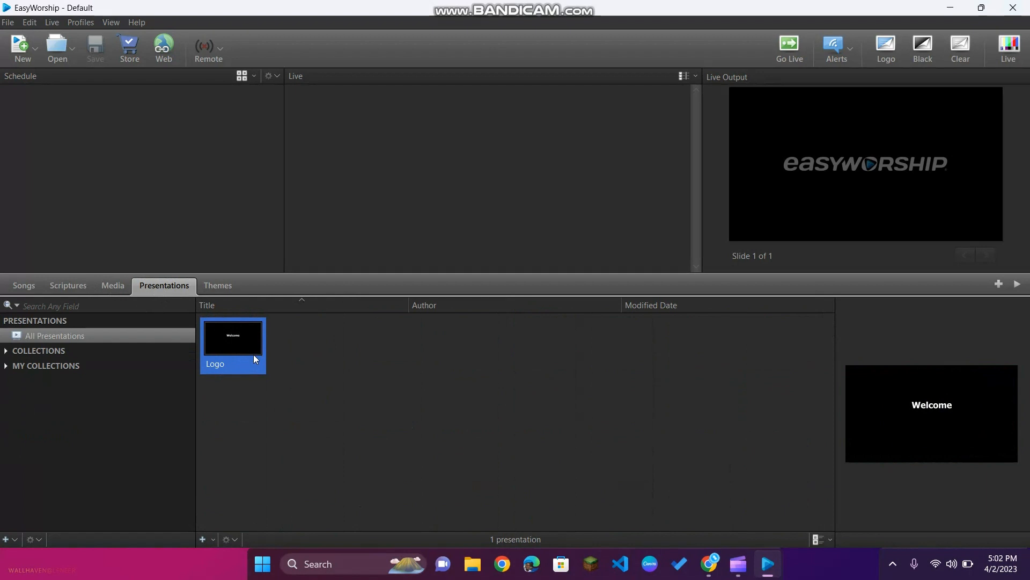
click(224, 285)
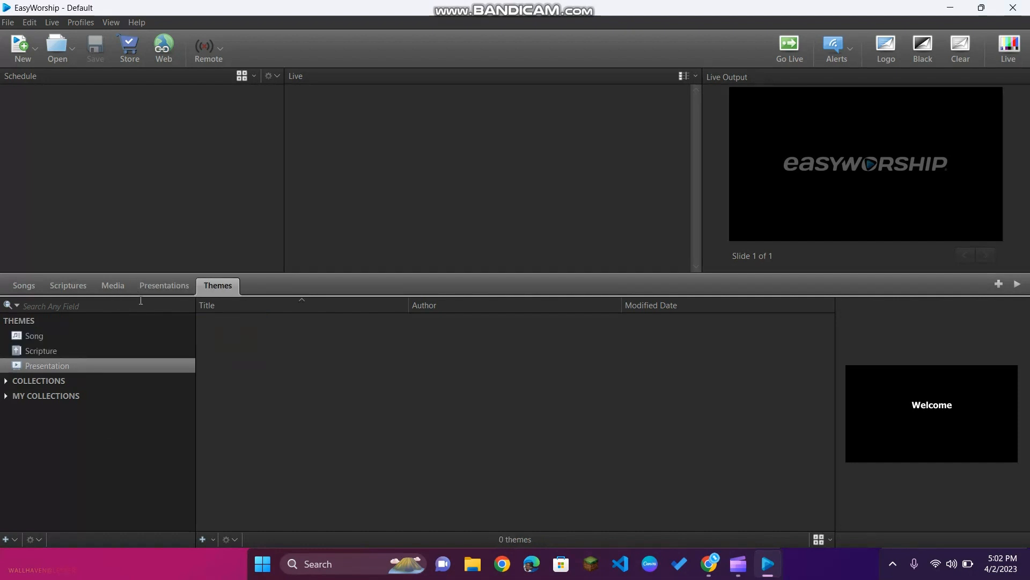
click(29, 287)
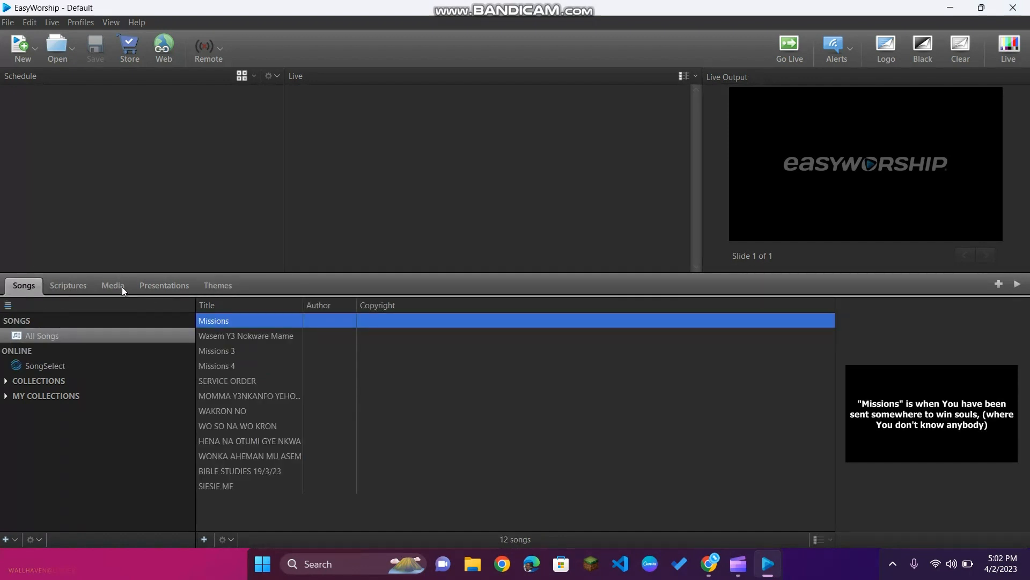
click(121, 287)
click(22, 291)
Show the import dialog for adding an image to the media library, and close it without importing a file.
click(122, 282)
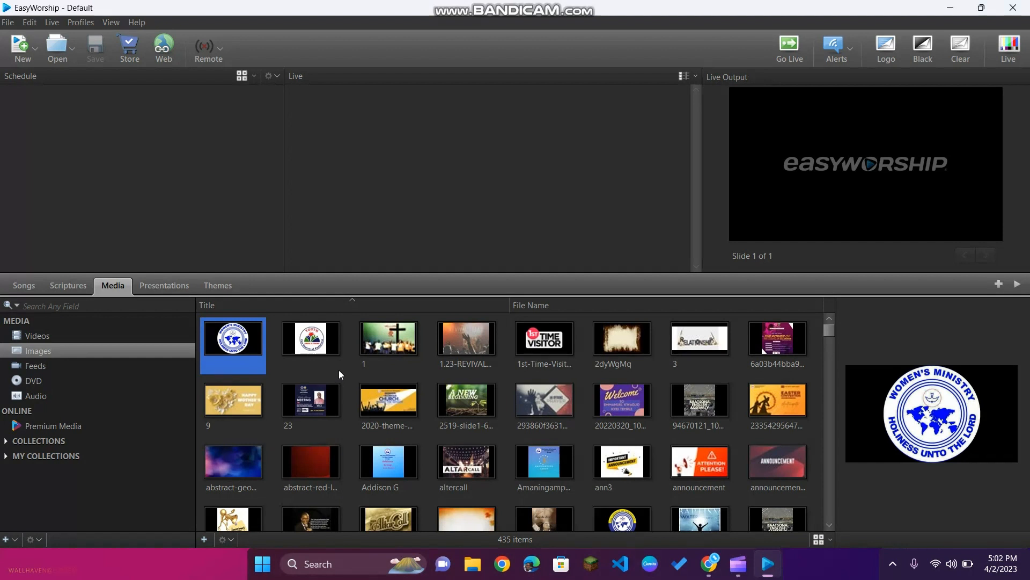
click(203, 541)
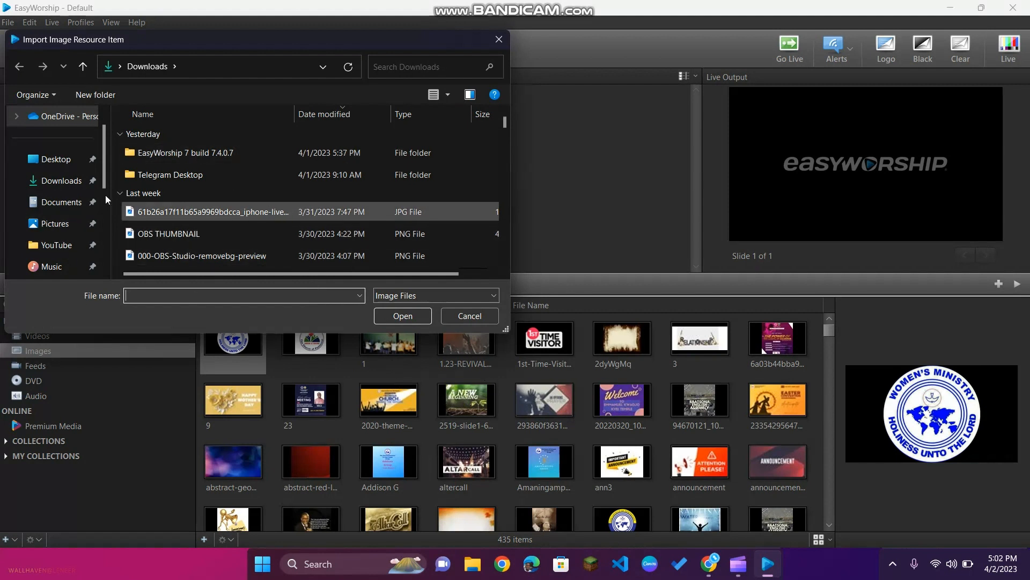
click(499, 39)
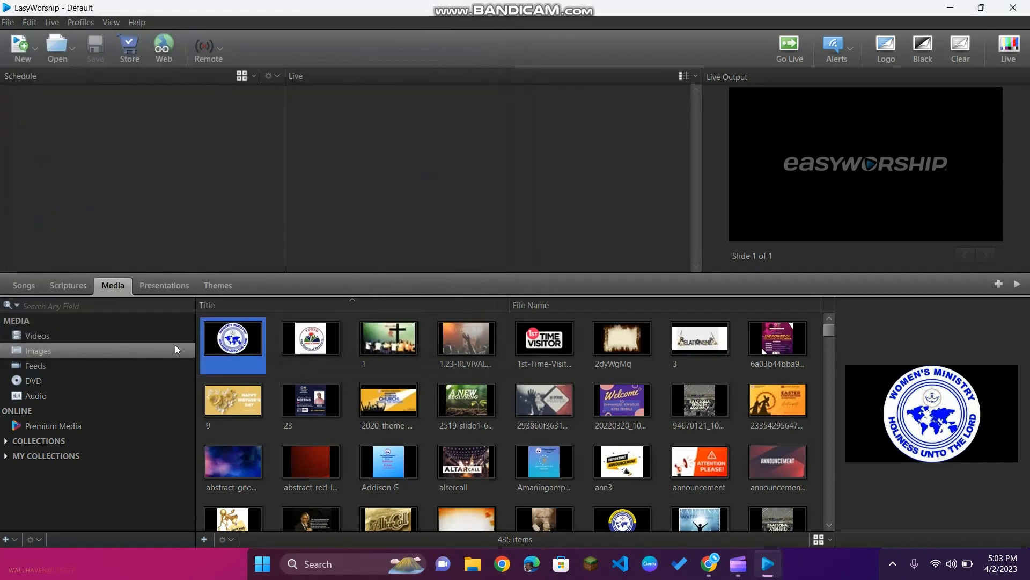
Add the video "Easy Worship Background - Rustic" to the schedule, and sort the video library by title in descending order.
click(68, 337)
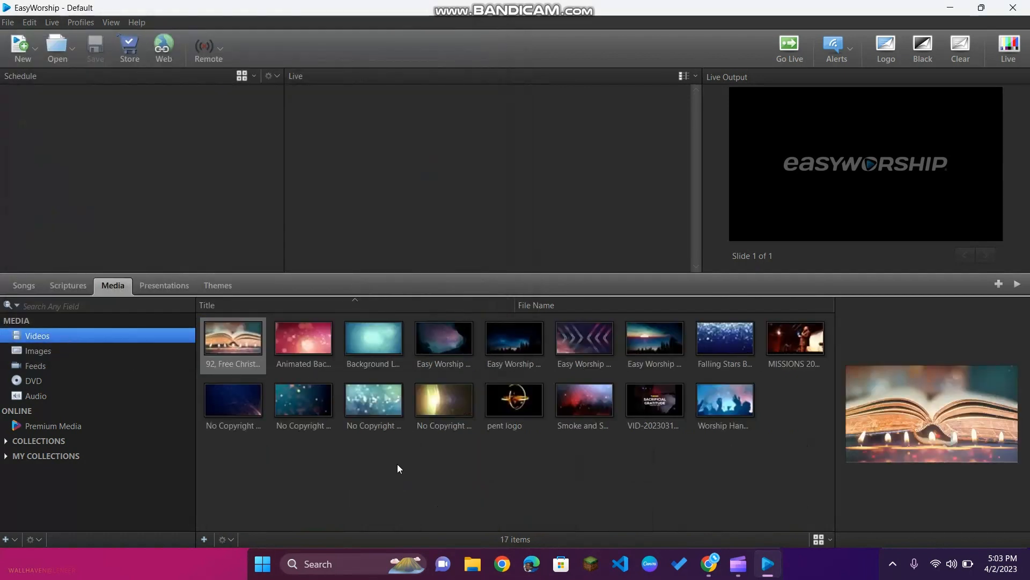
click(609, 345)
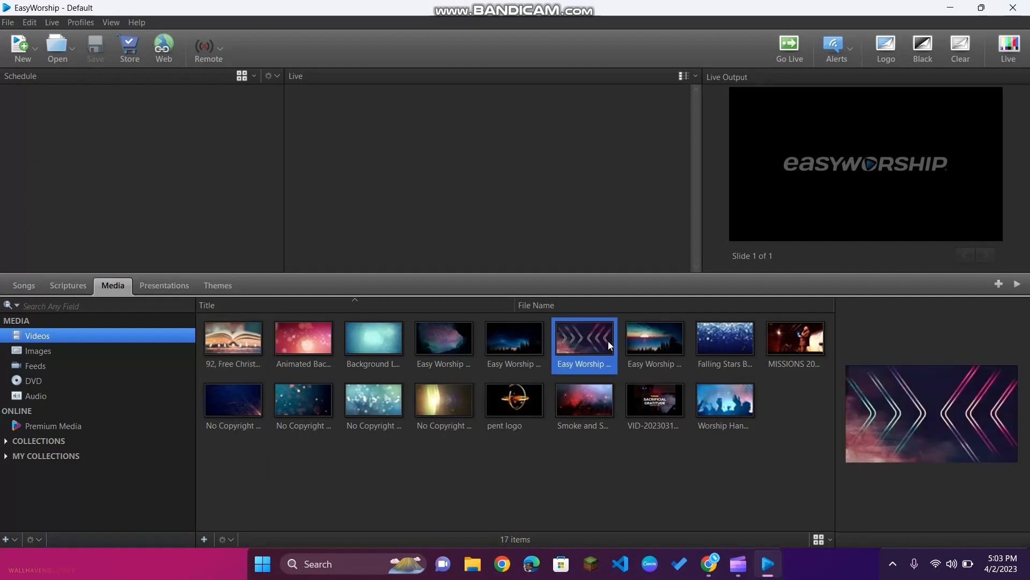
double_click(608, 344)
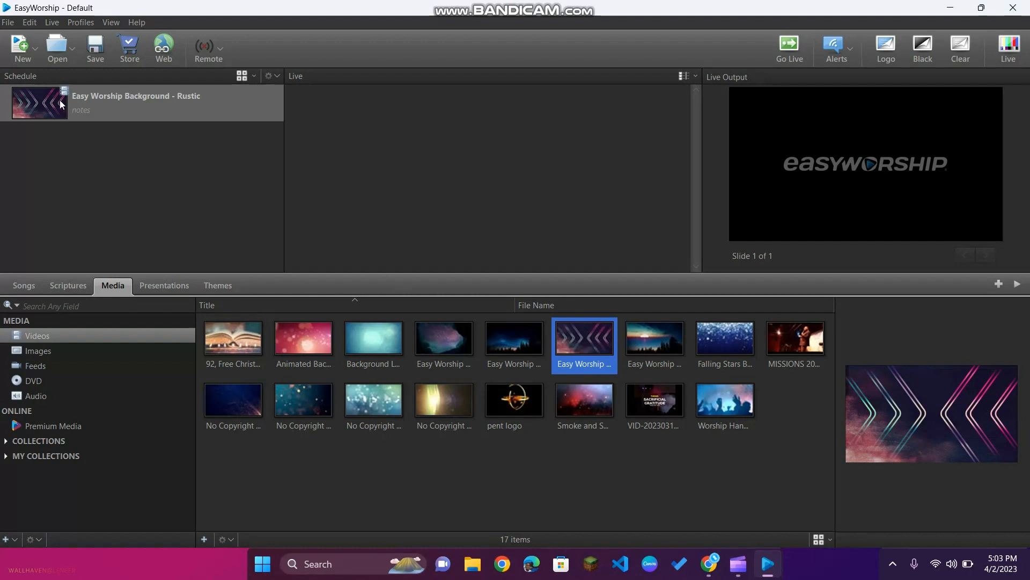
click(207, 304)
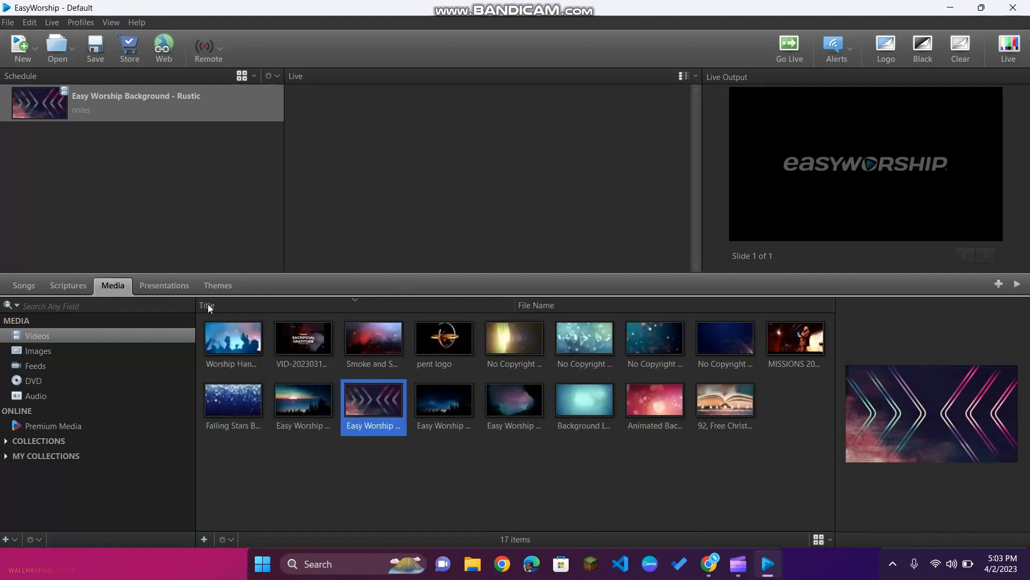
Look through the RVA scripture verses, and view Genesis 1 in the HCSB and KJV translations.
click(55, 285)
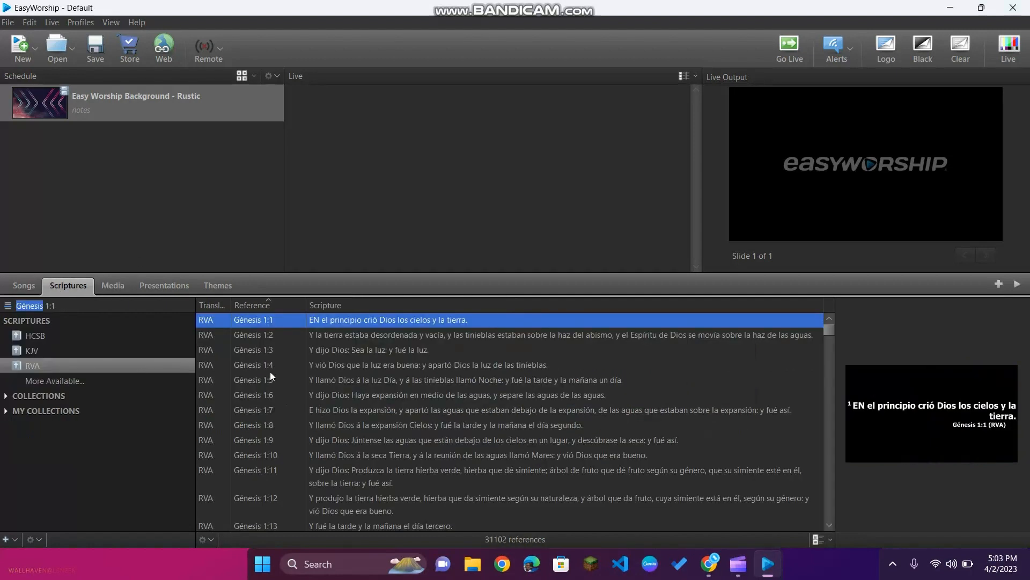
scroll(270, 373, down, 20)
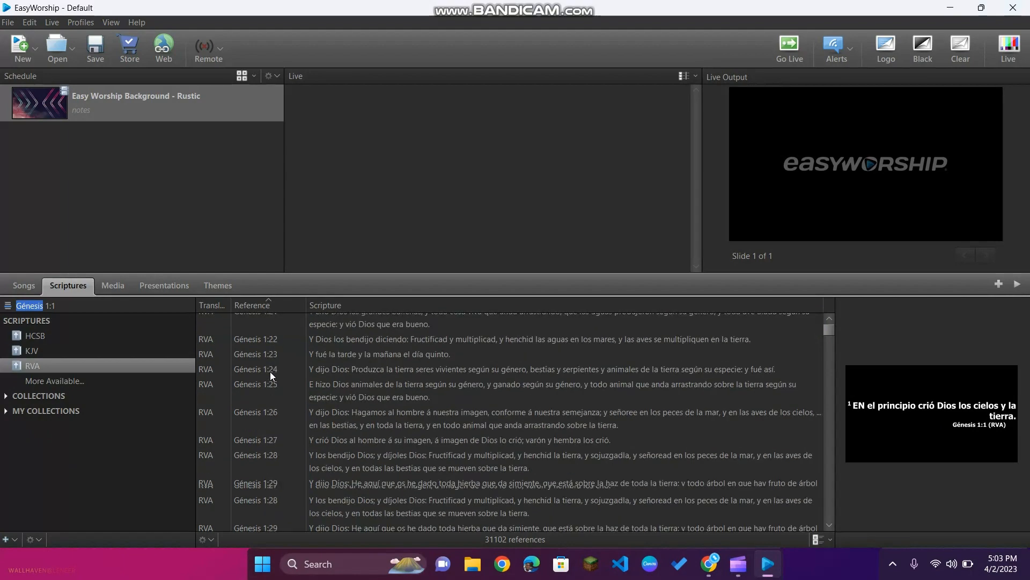
scroll(270, 373, down, 12)
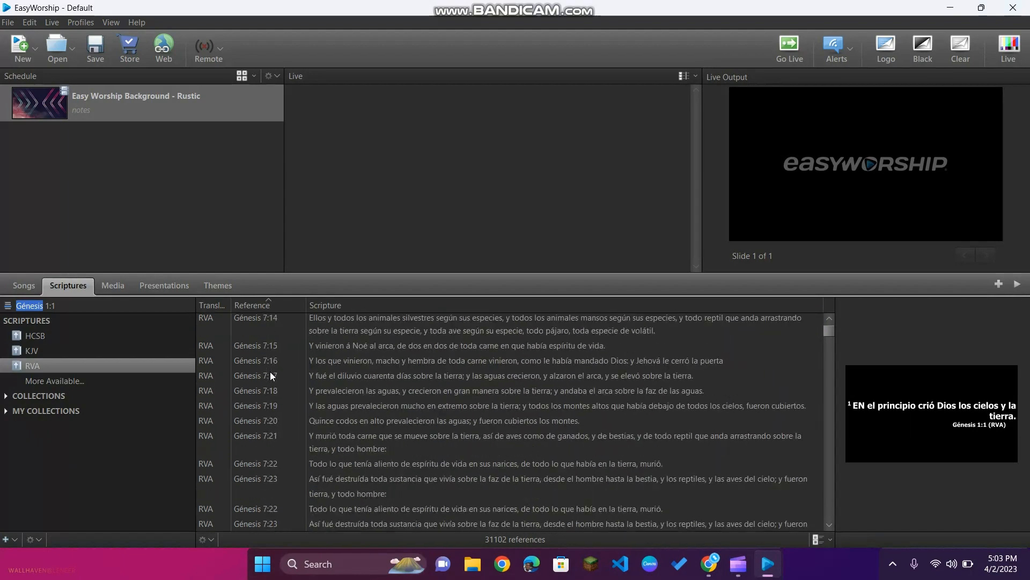
scroll(269, 371, up, 20)
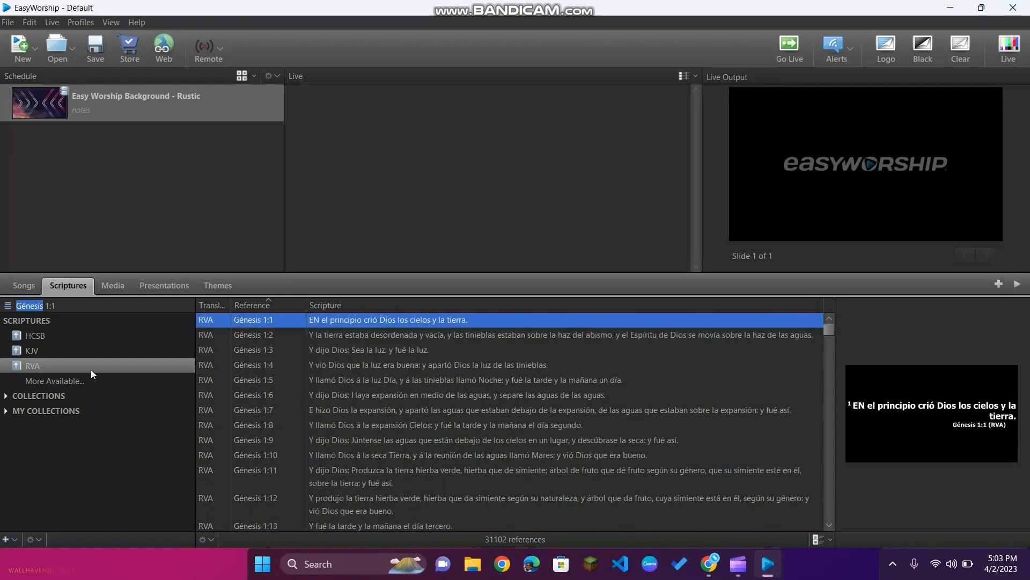
click(48, 340)
click(60, 354)
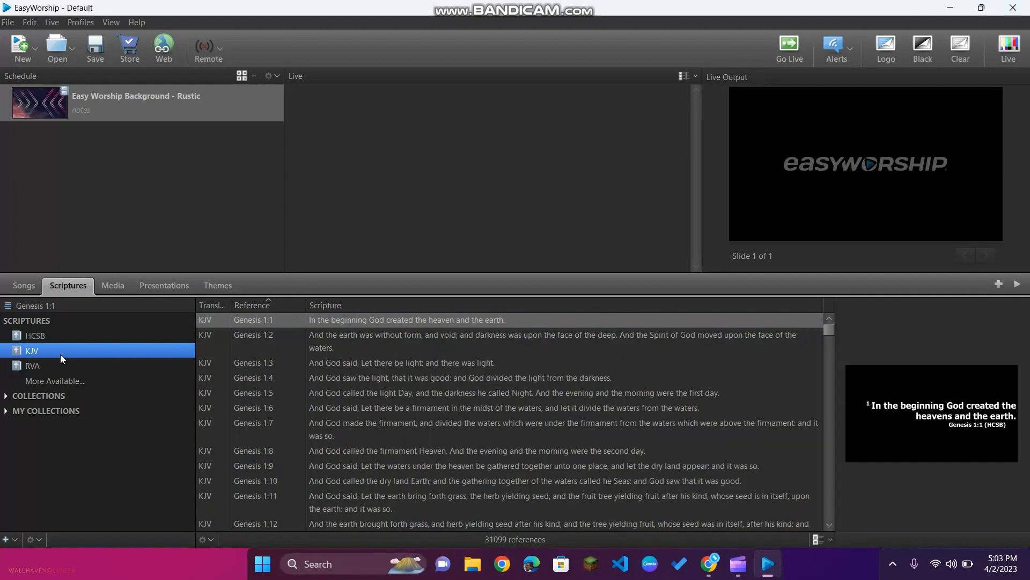
scroll(295, 462, down, 1)
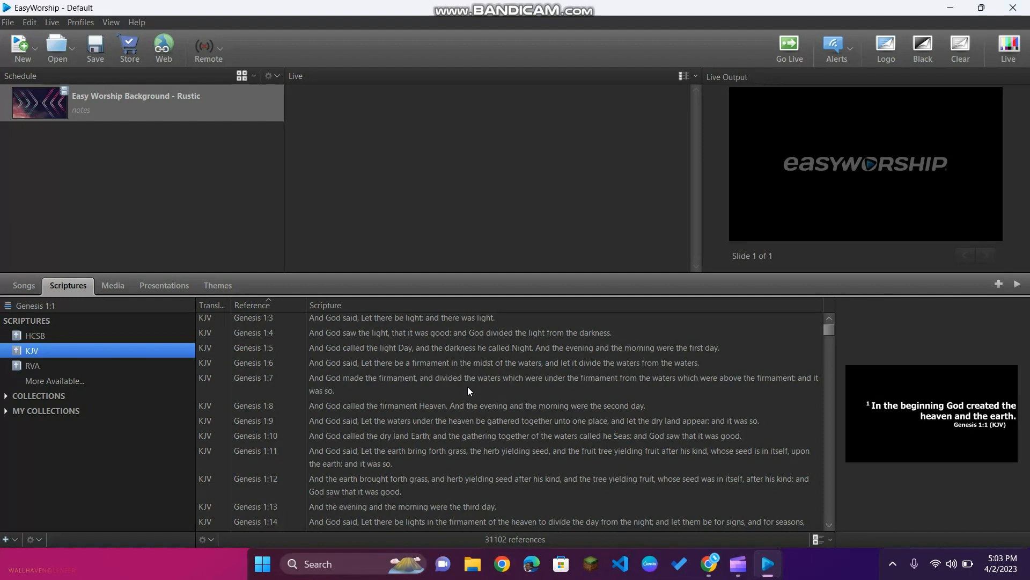
Find BibleShow 5 on the computer and launch it.
key(super)
text(bibleShow 5)
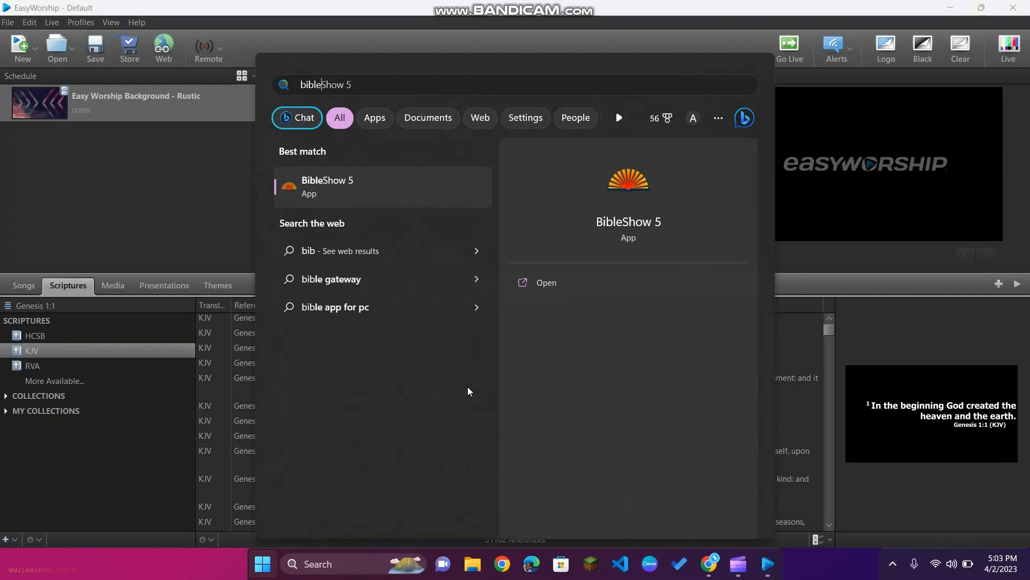
key(Return)
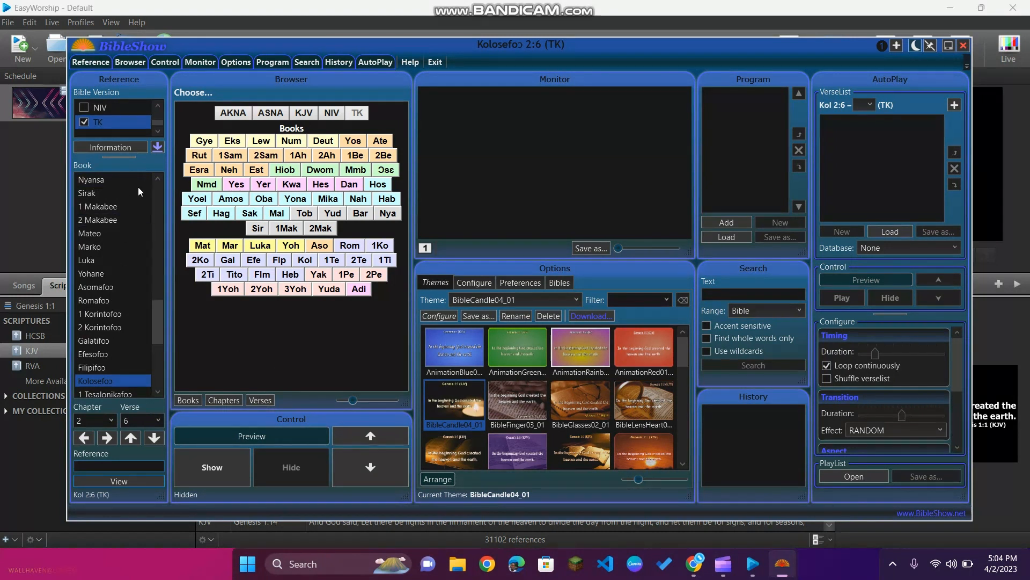
View Hebrifoɔ 11:14 in the ASNA version, go back one verse to 11:13, and close BibleShow.
scroll(121, 343, down, 5)
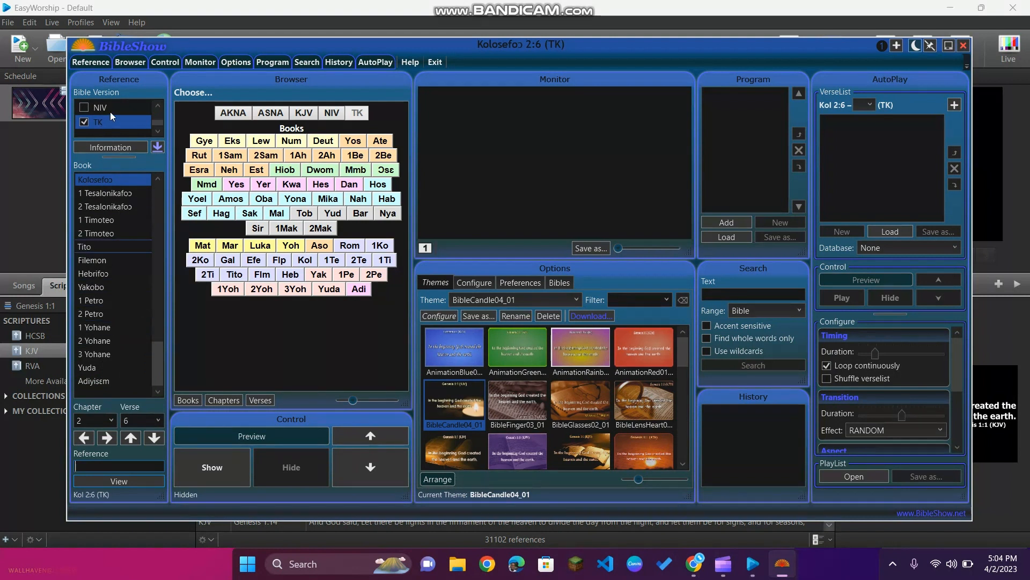
scroll(111, 112, up, 2)
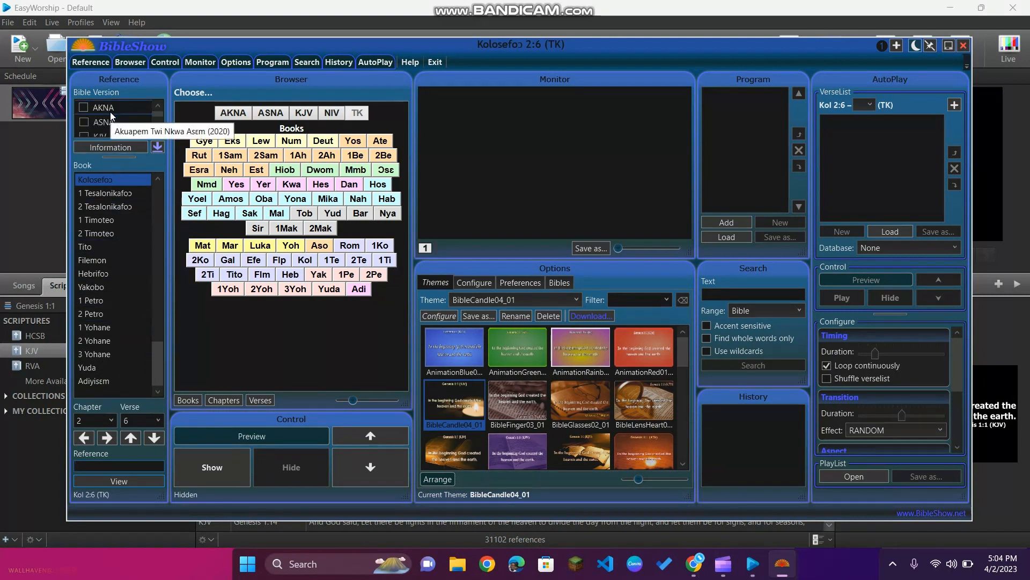
click(111, 111)
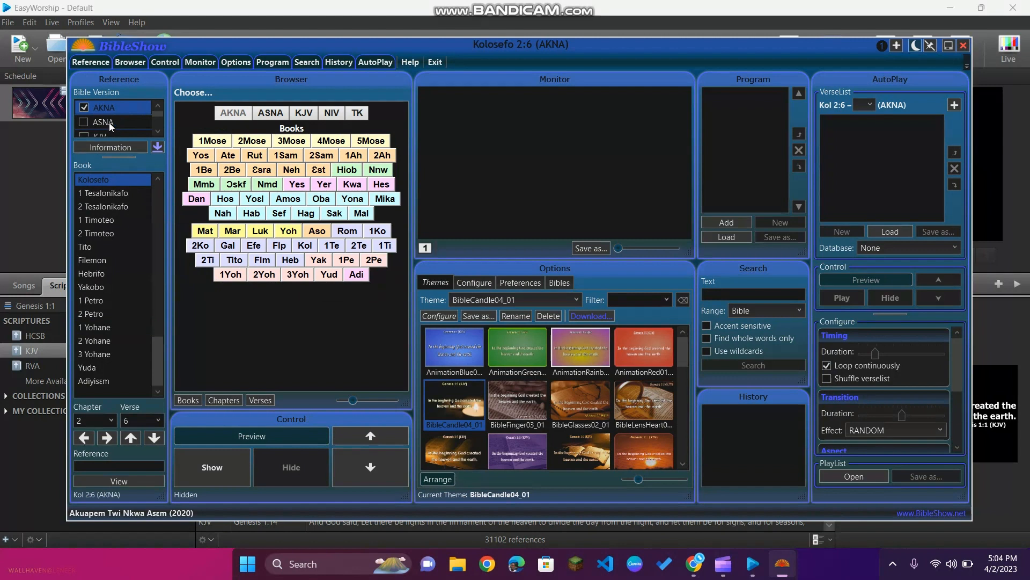
click(110, 122)
click(95, 272)
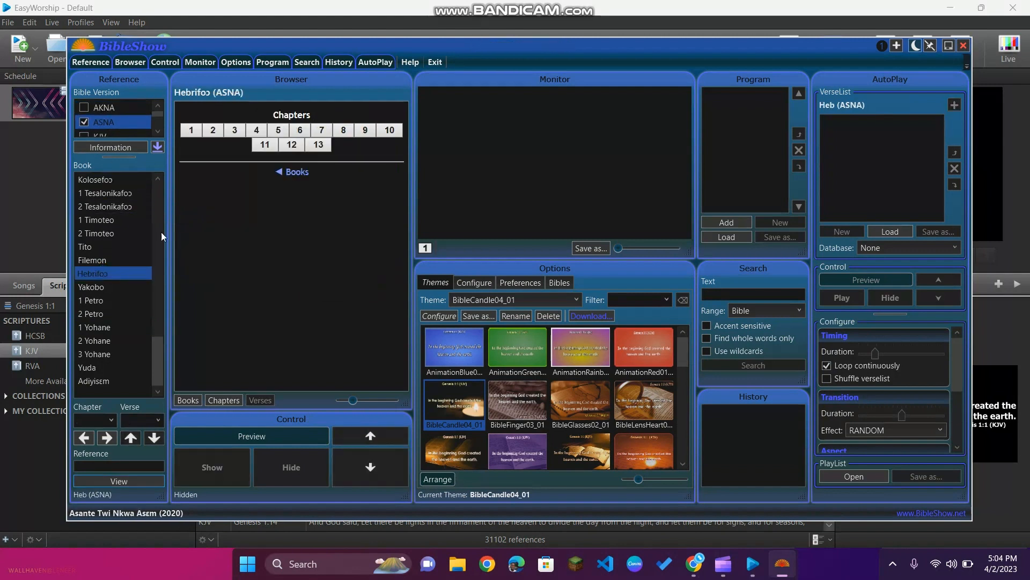
click(266, 146)
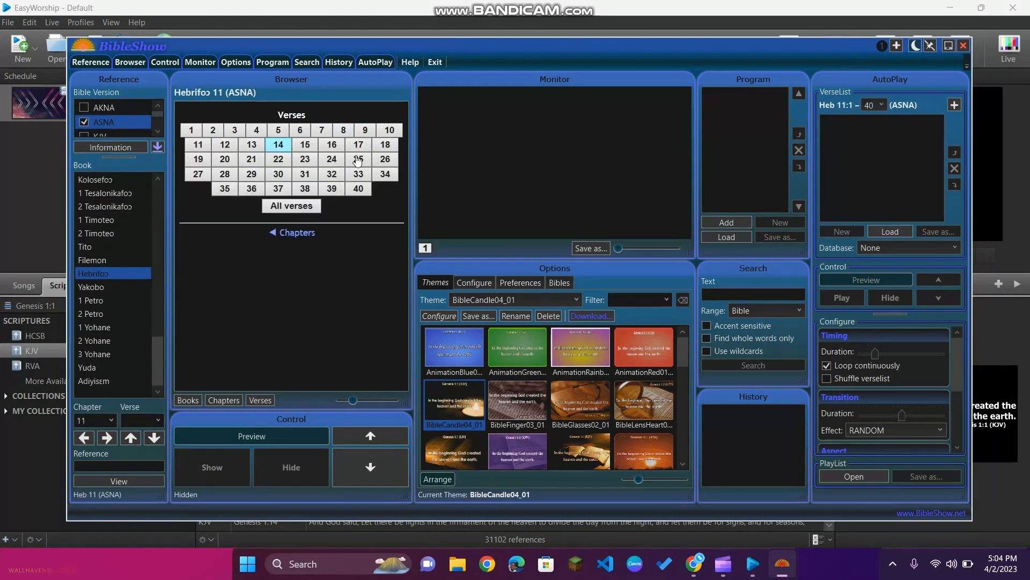
click(278, 144)
key(Up)
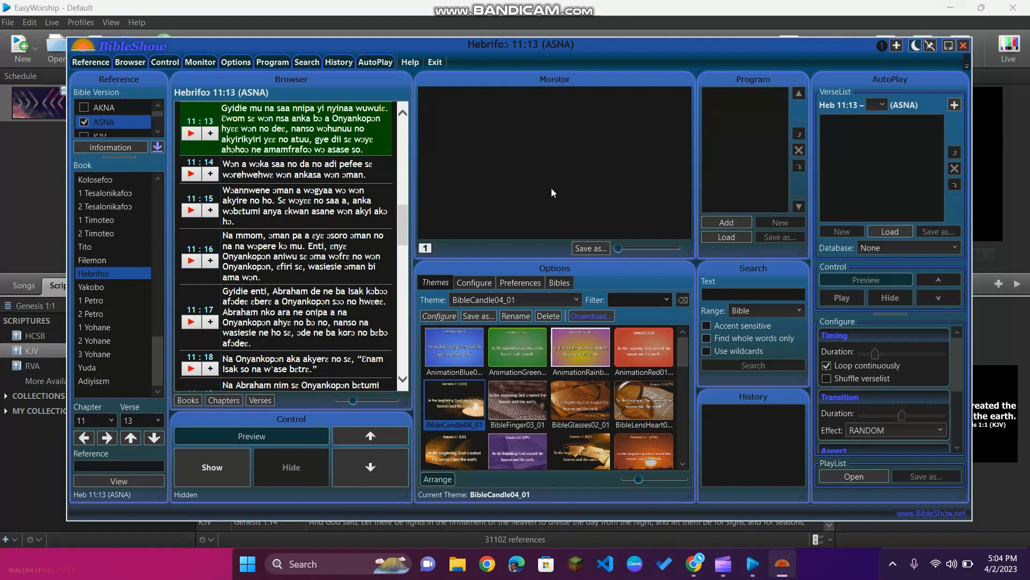
click(965, 46)
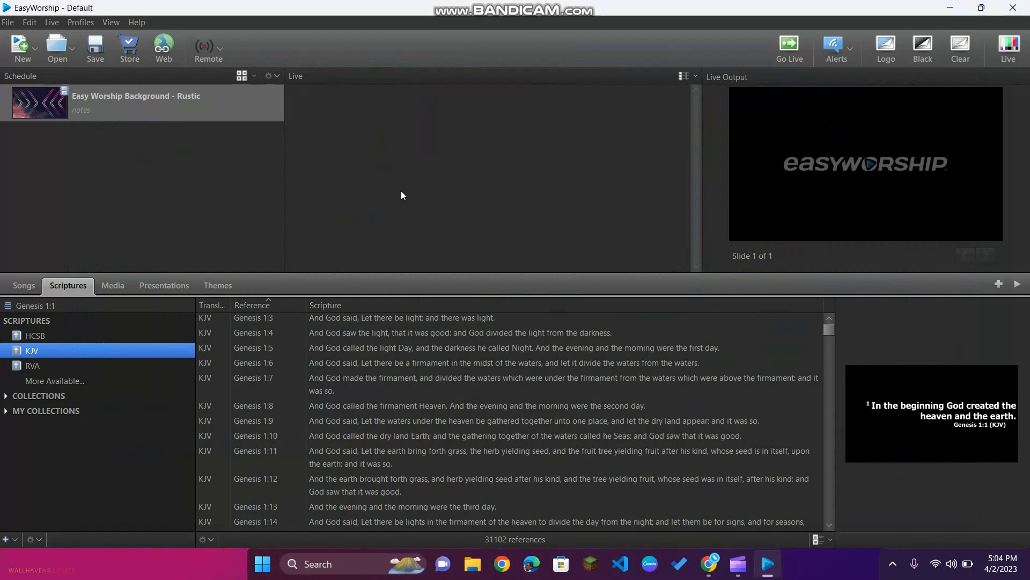
Add the song "SERVICE ORDER" from the song library to the schedule.
click(24, 285)
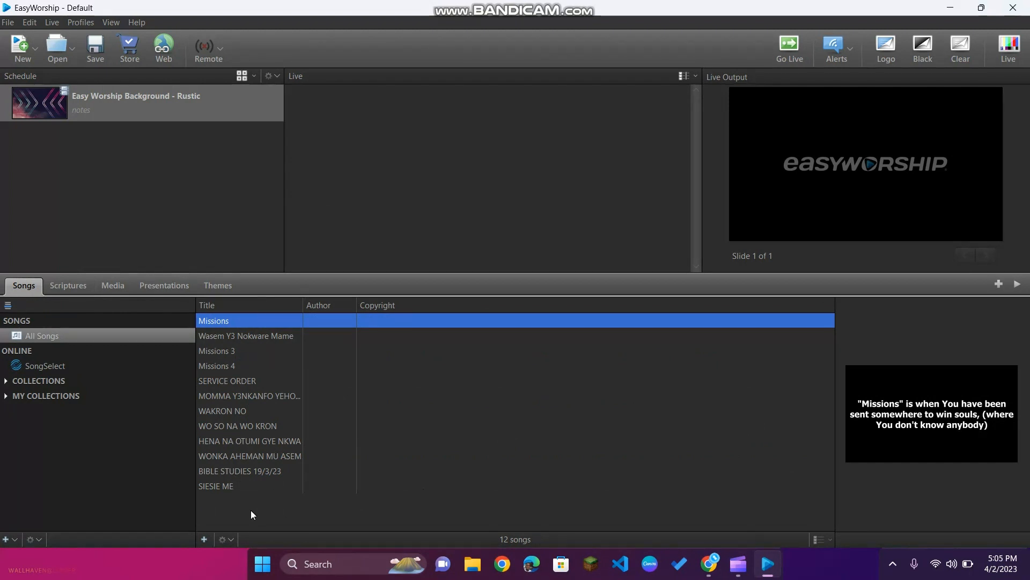
click(243, 381)
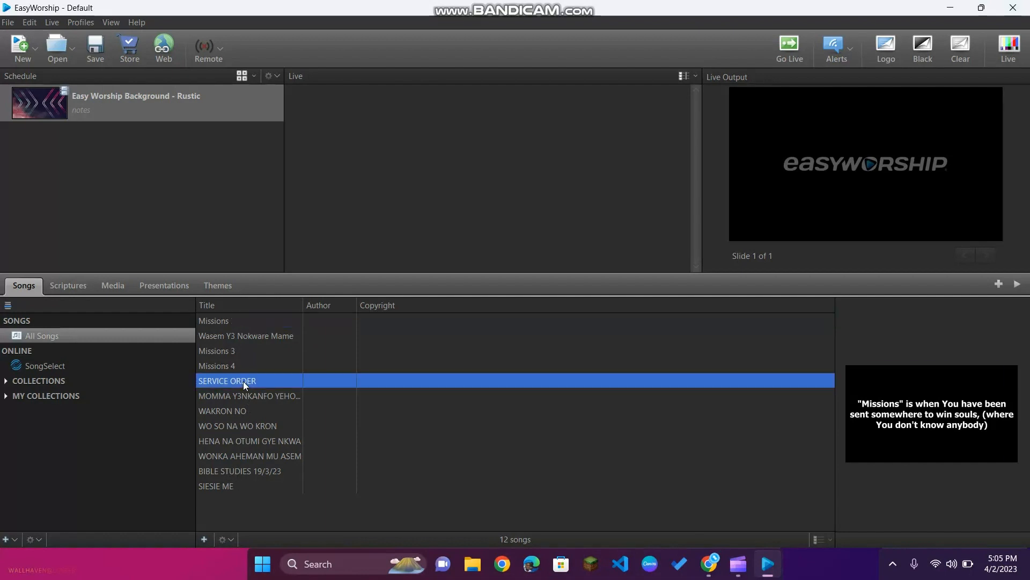
double_click(243, 381)
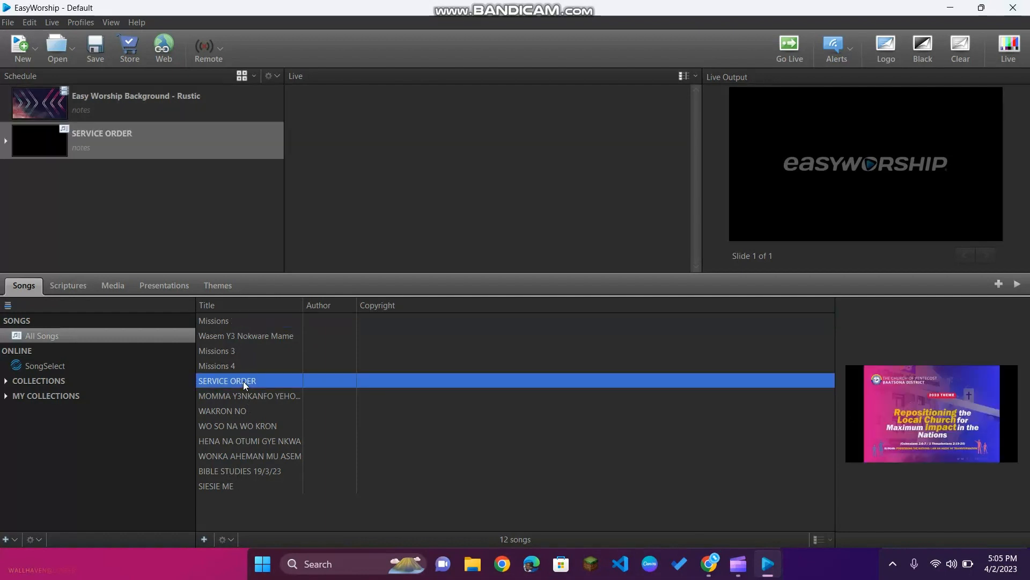
Open the SERVICE ORDER song for editing and look through its full list of slides.
right_click(323, 385)
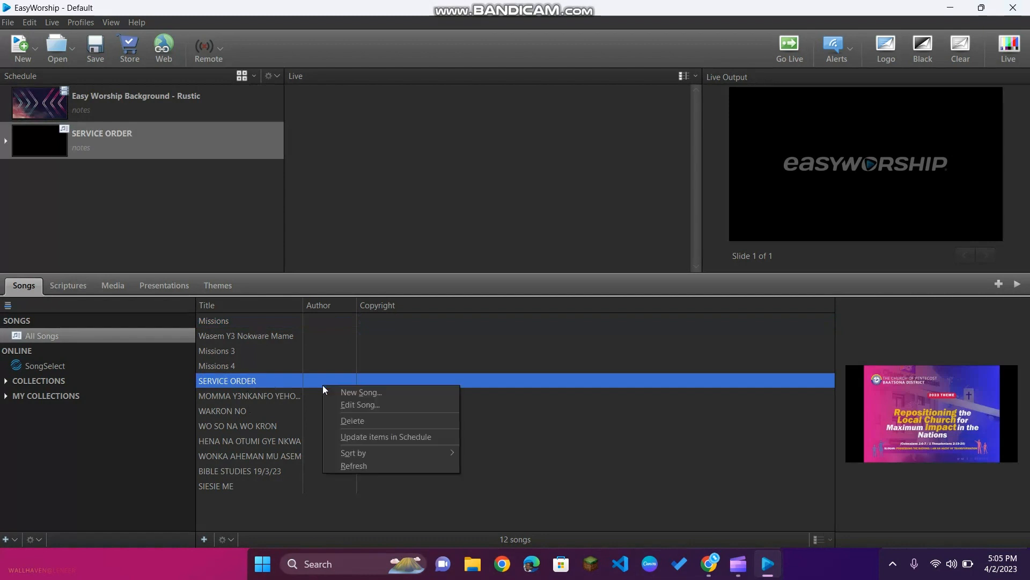
click(359, 409)
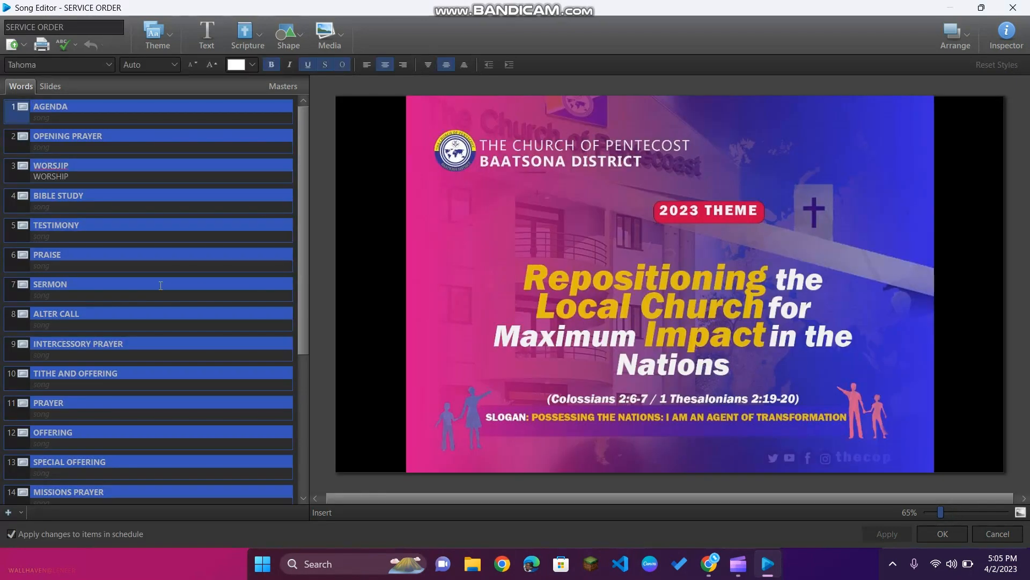
scroll(161, 285, down, 5)
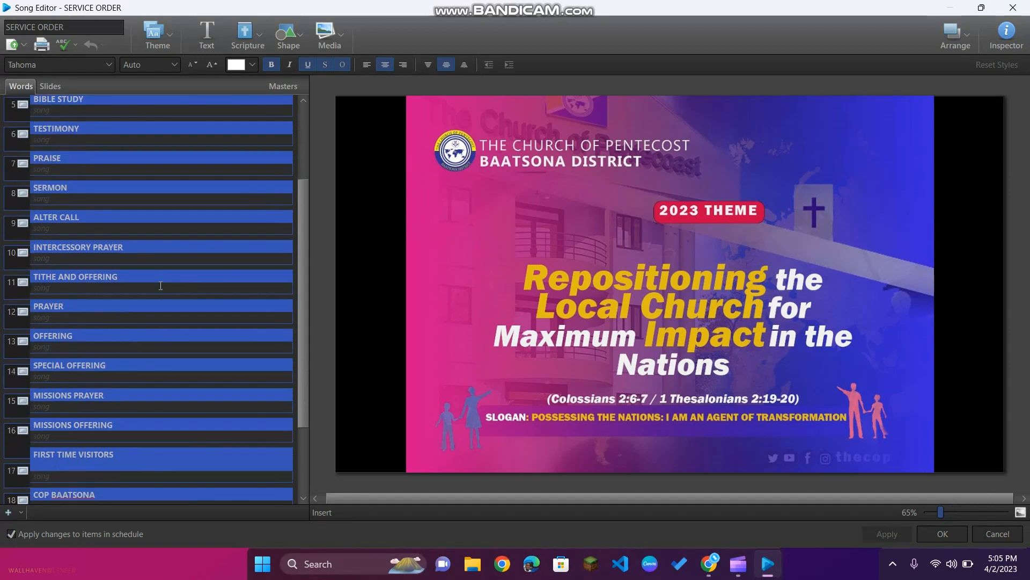
scroll(161, 285, down, 5)
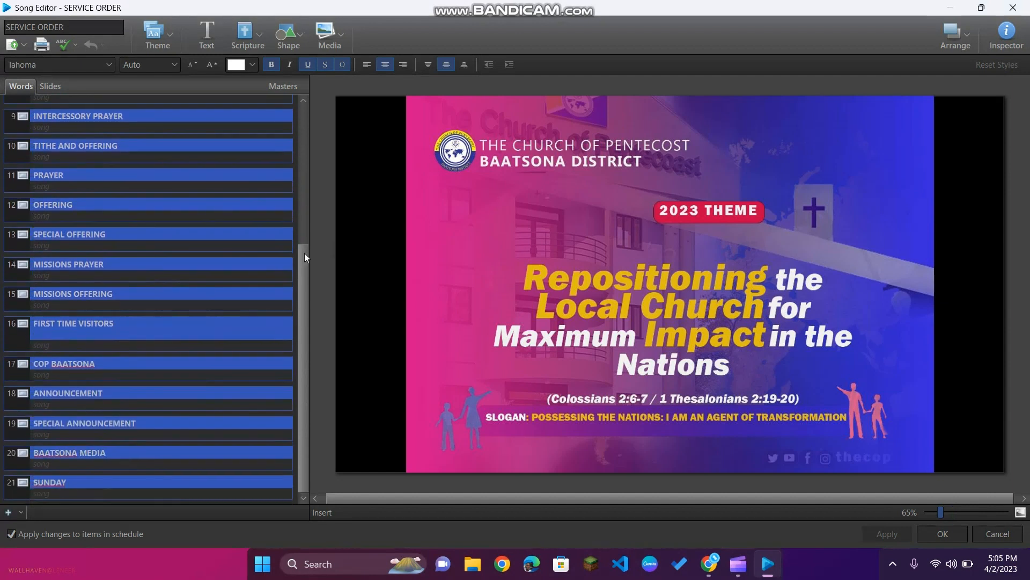
scroll(304, 253, up, 5)
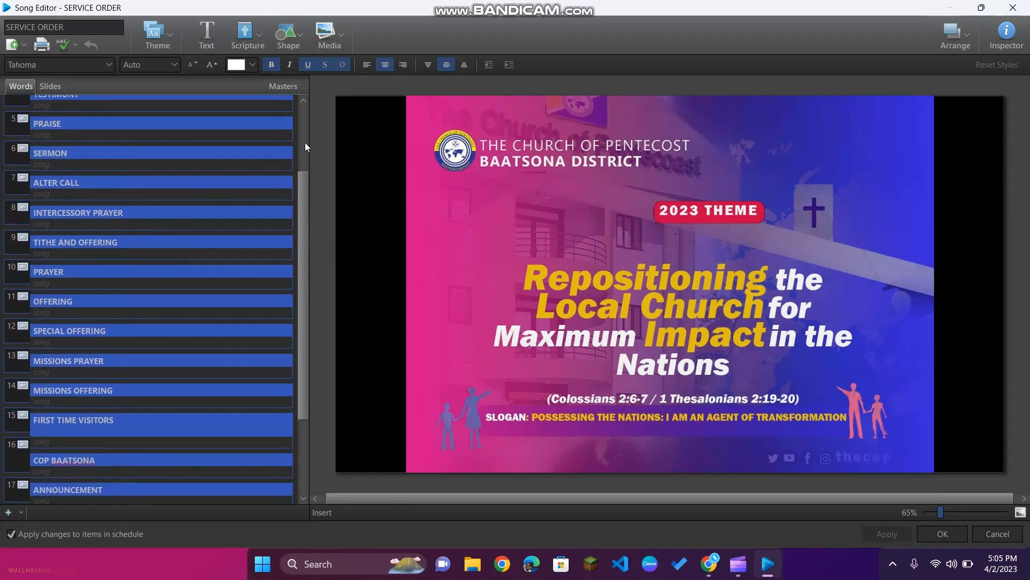
scroll(302, 115, up, 5)
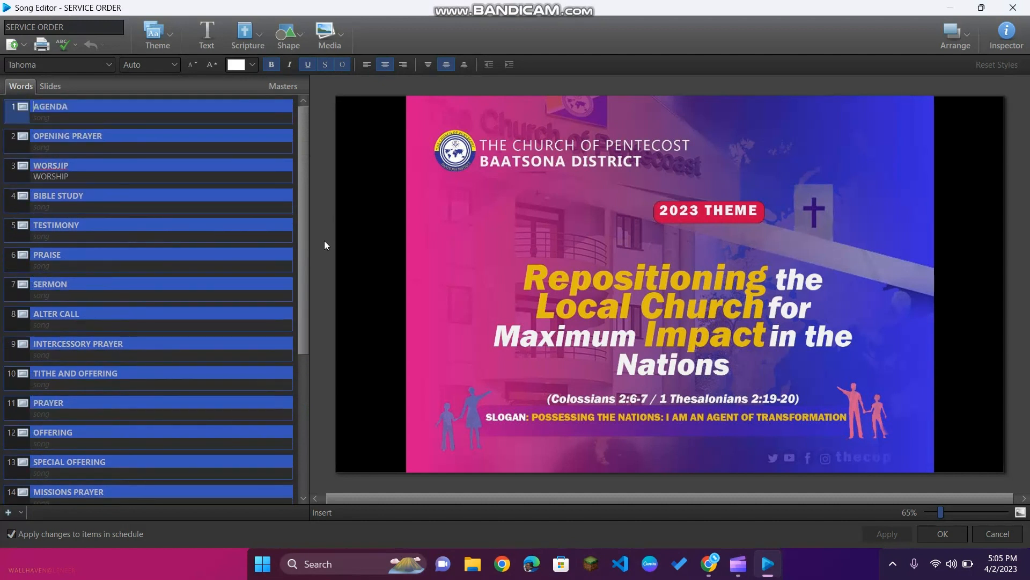
Preview the Opening Prayer, Worship and Praise slides of SERVICE ORDER, and close the song editor without saving.
click(18, 148)
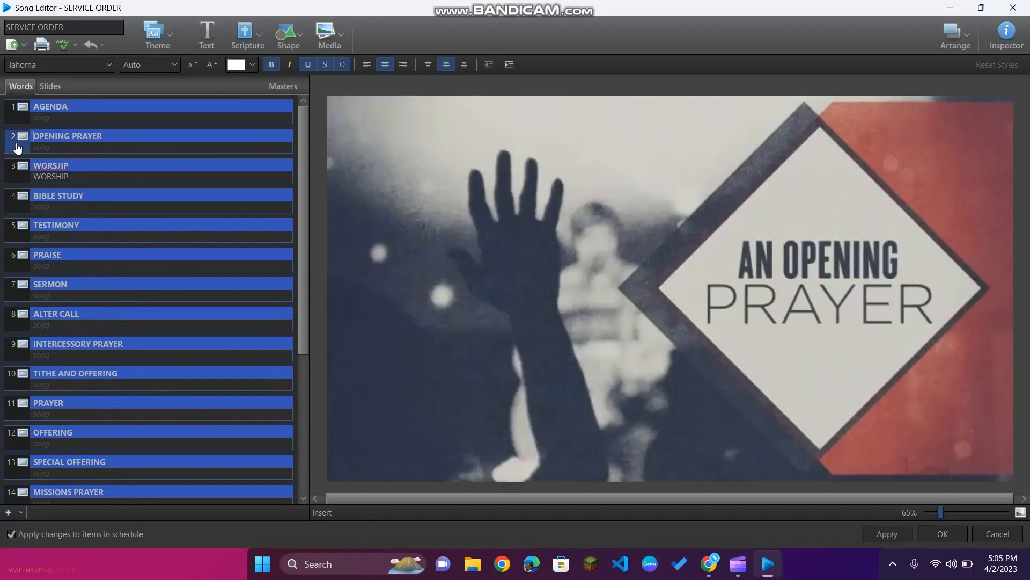
click(15, 183)
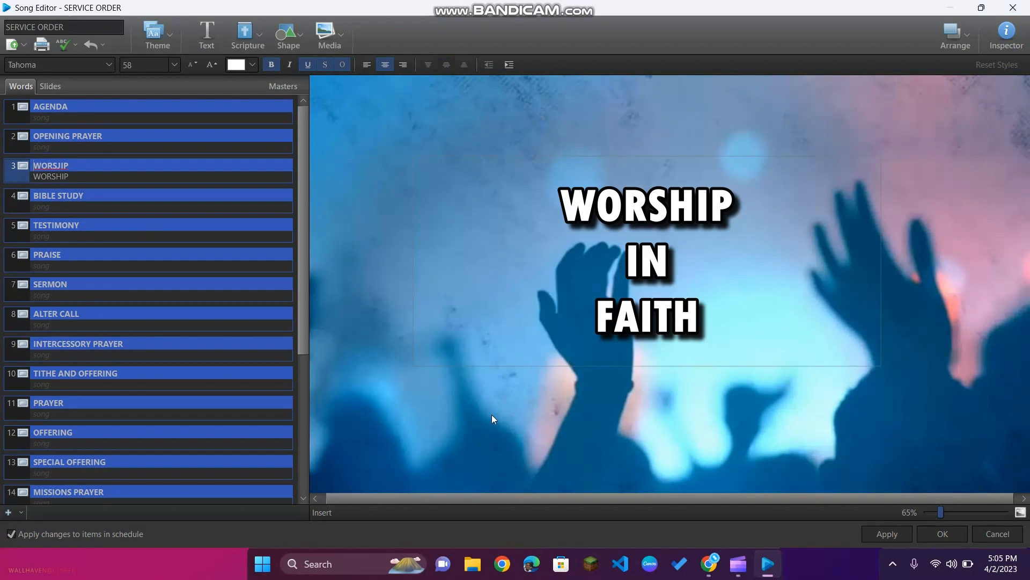
scroll(122, 335, down, 3)
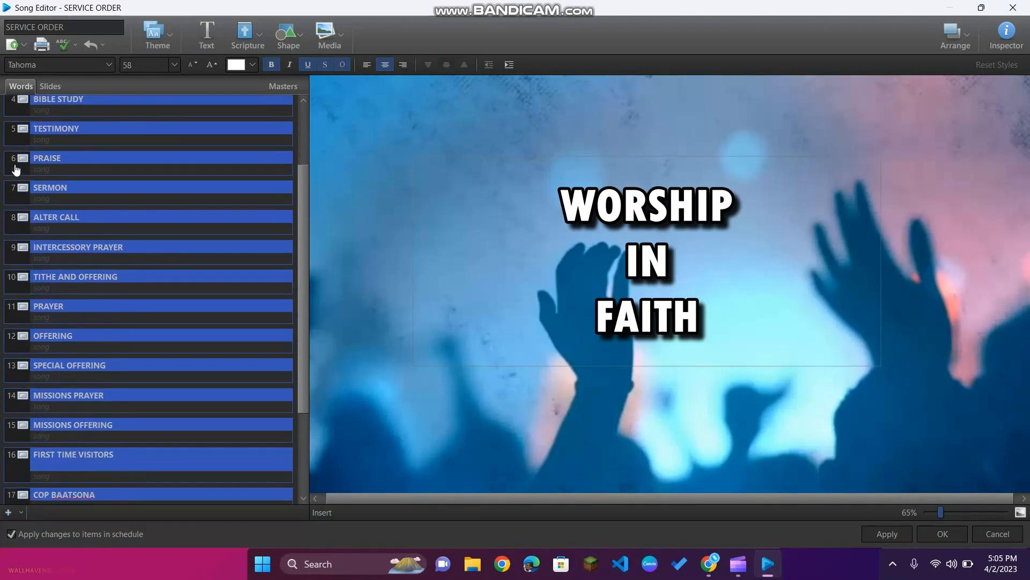
click(16, 170)
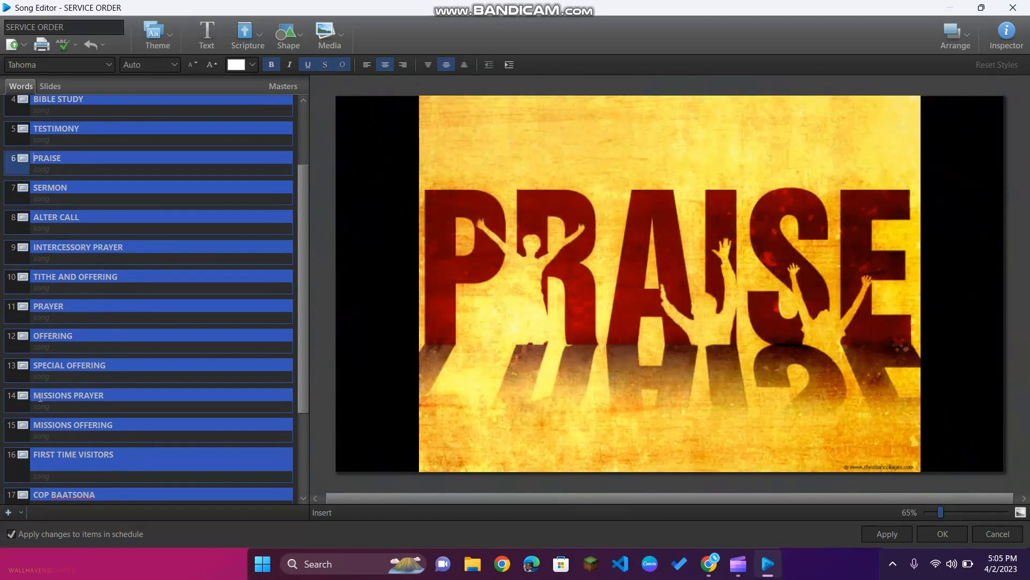
scroll(40, 418, down, 2)
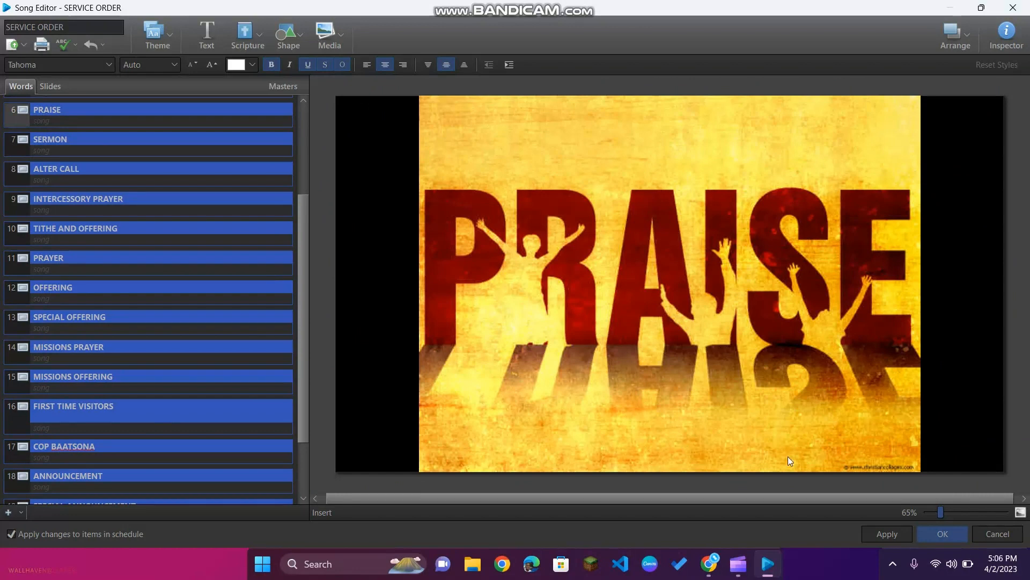
click(1007, 535)
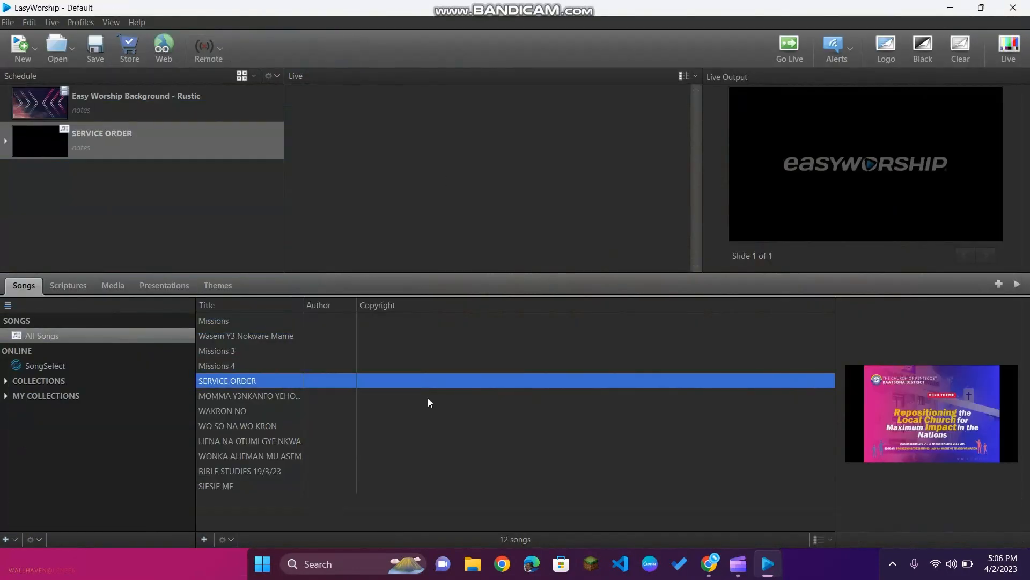
Send the scheduled SERVICE ORDER item live and show its third slide, WORSHIP.
double_click(183, 143)
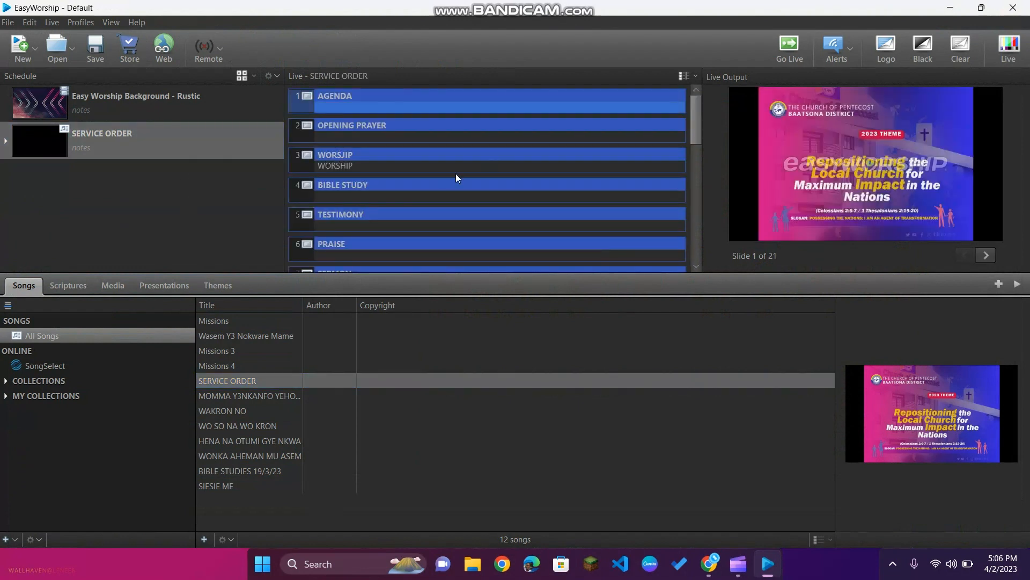
scroll(456, 177, down, 1)
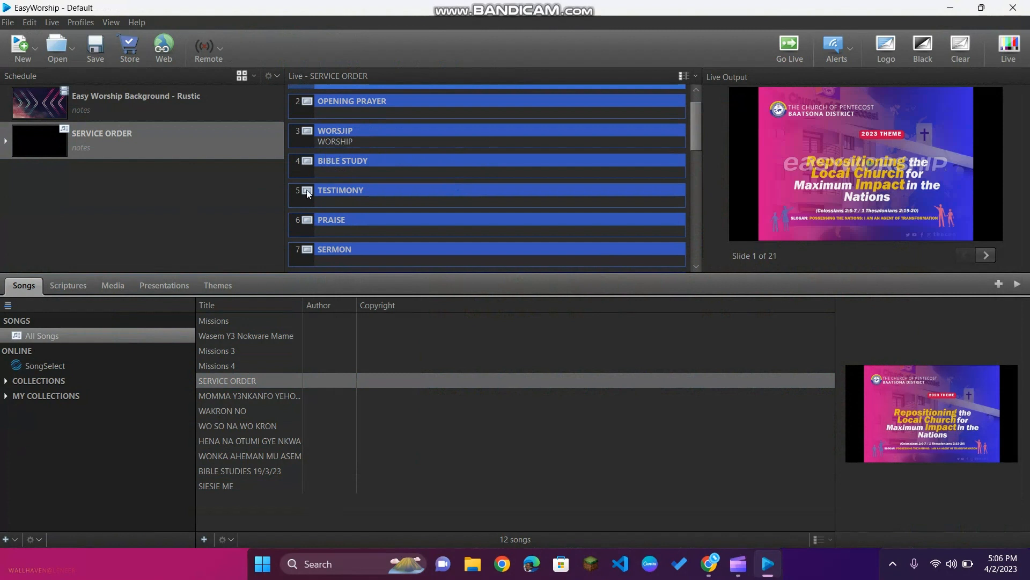
click(295, 136)
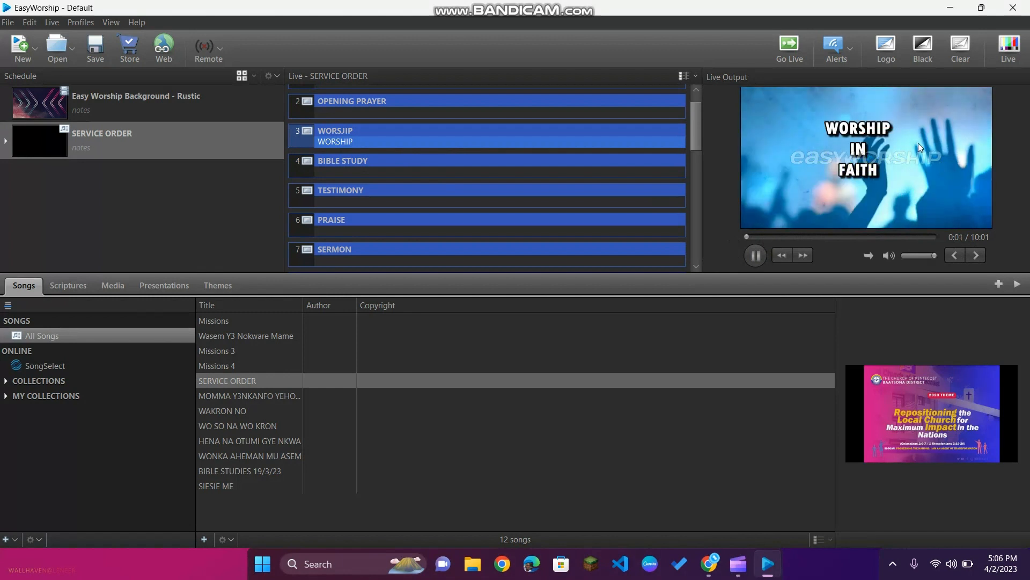
Turn on the live output, minimize the main window to view the worship slide full screen, and restore the window.
click(999, 54)
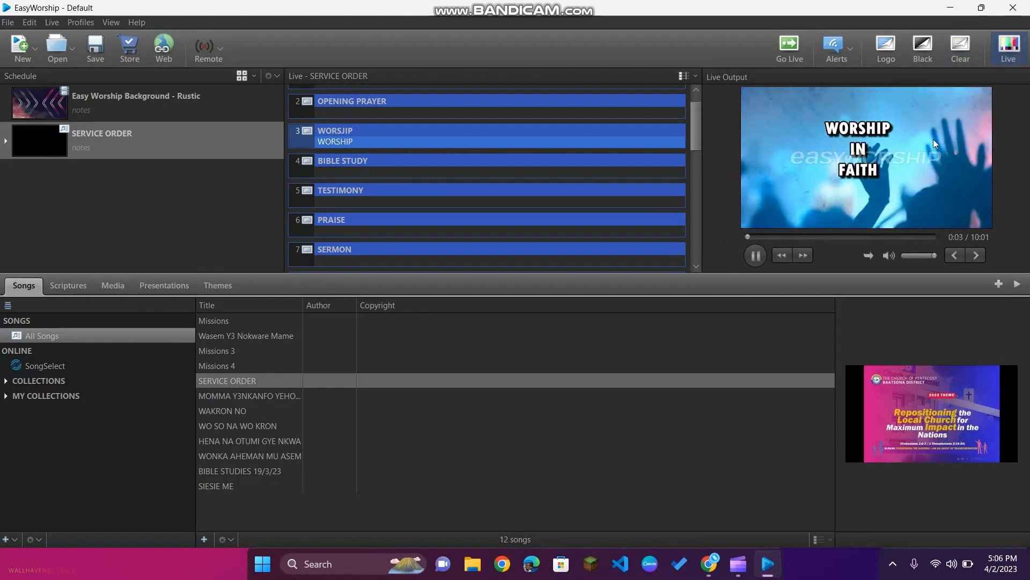
click(999, 38)
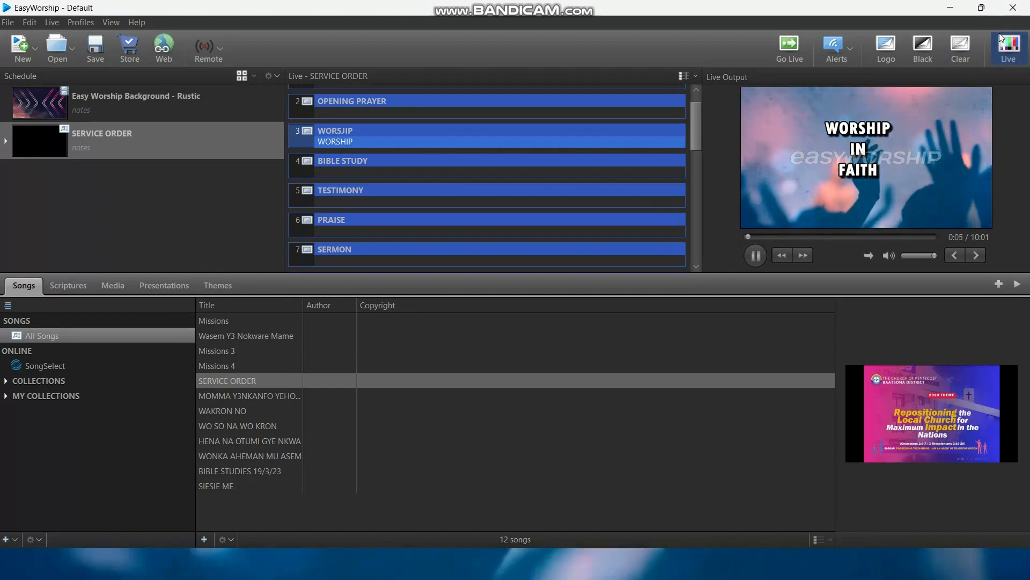
click(951, 7)
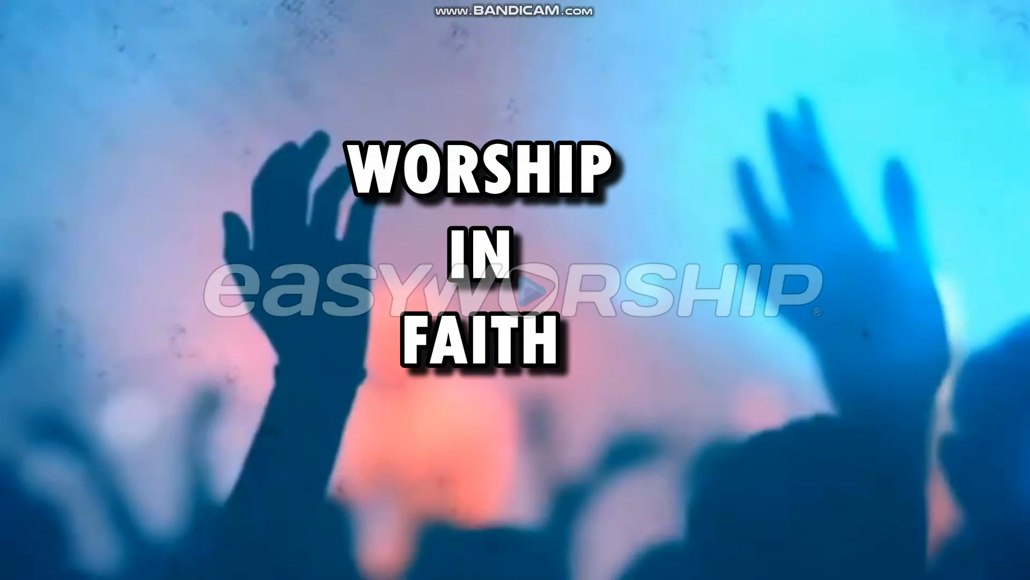
key(super)
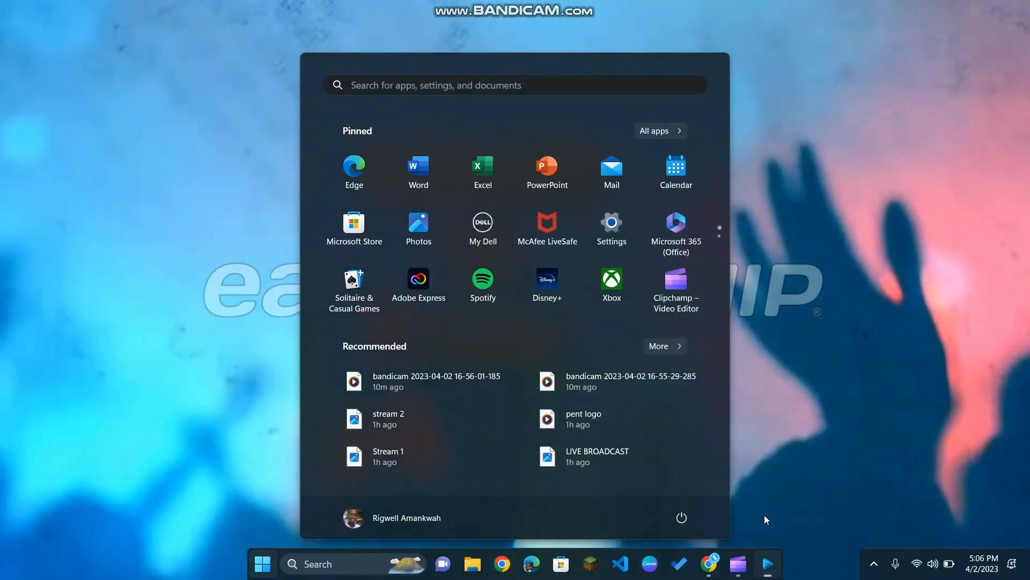
click(768, 563)
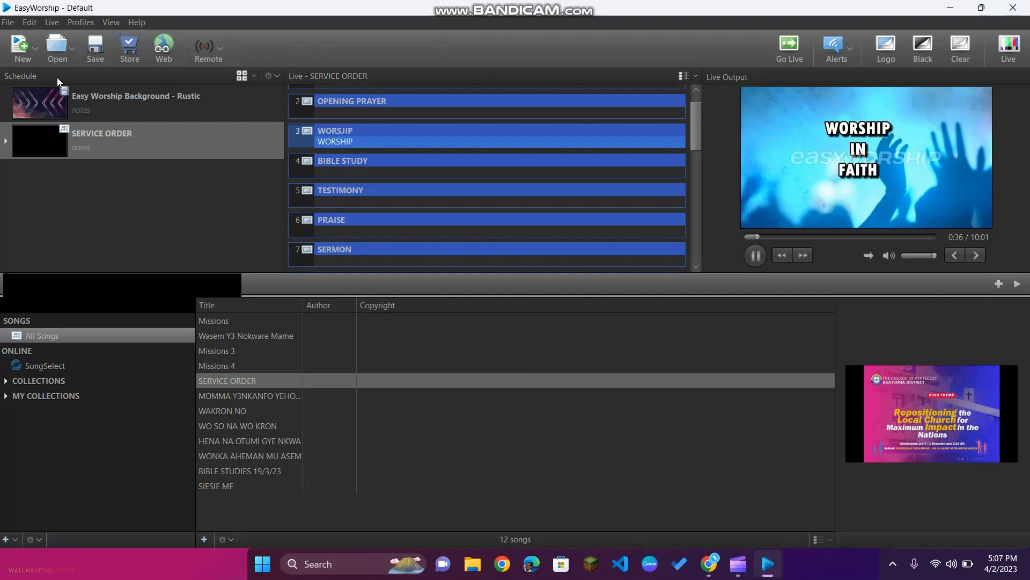
Check the output monitor choices for the main output in the options, keep Custom Position, and close the options.
click(31, 22)
click(63, 101)
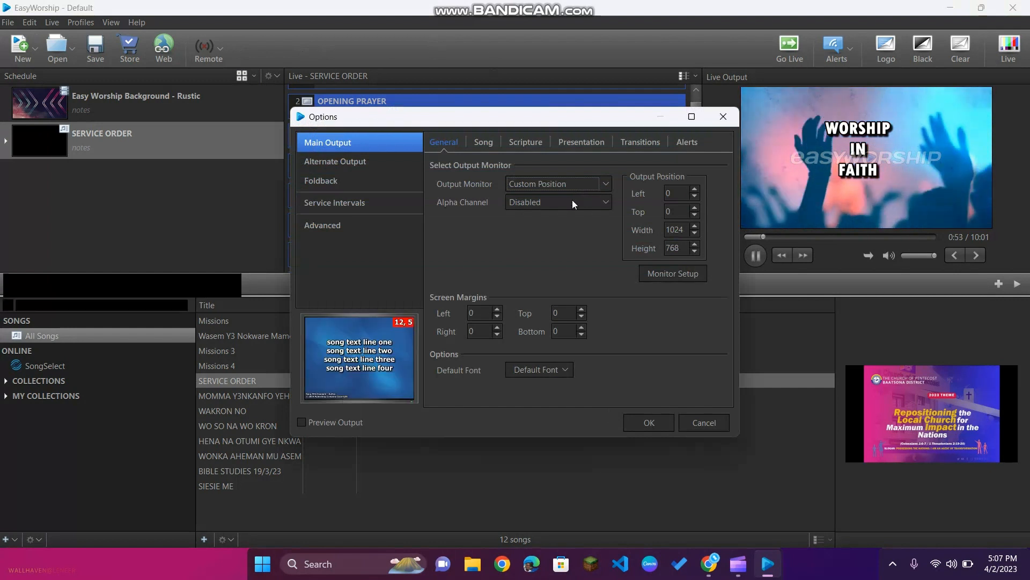
click(555, 184)
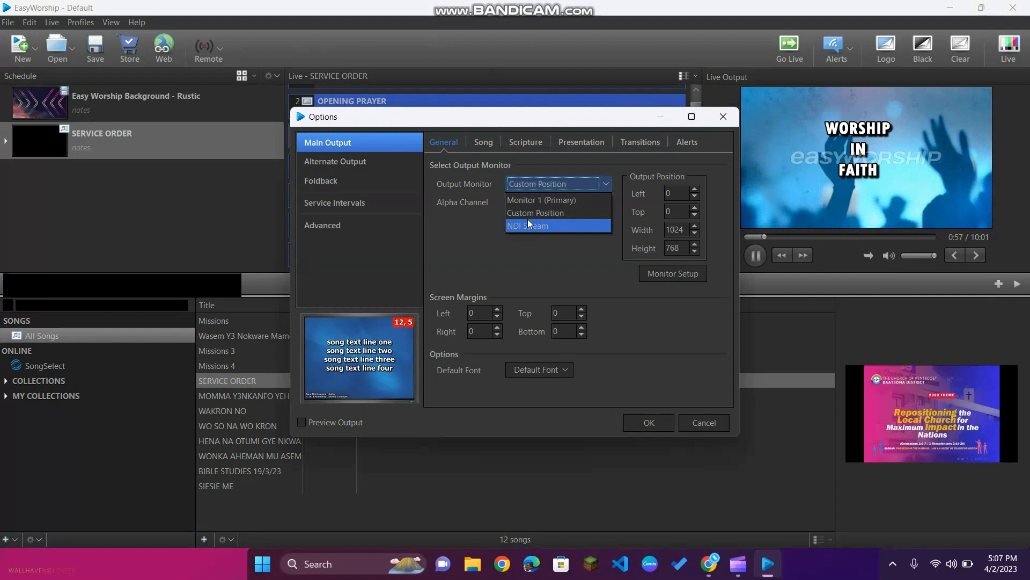
click(527, 214)
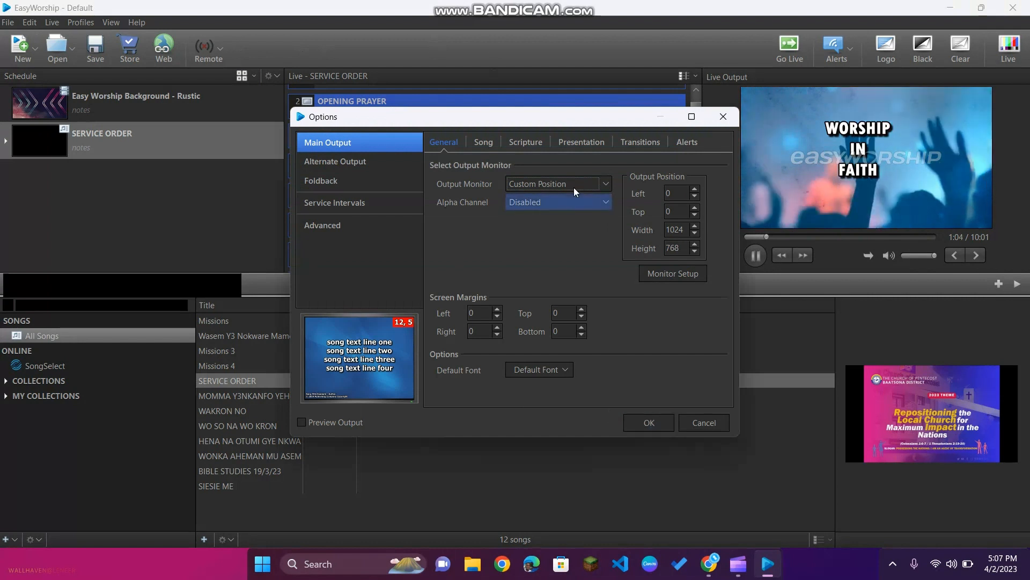
click(725, 116)
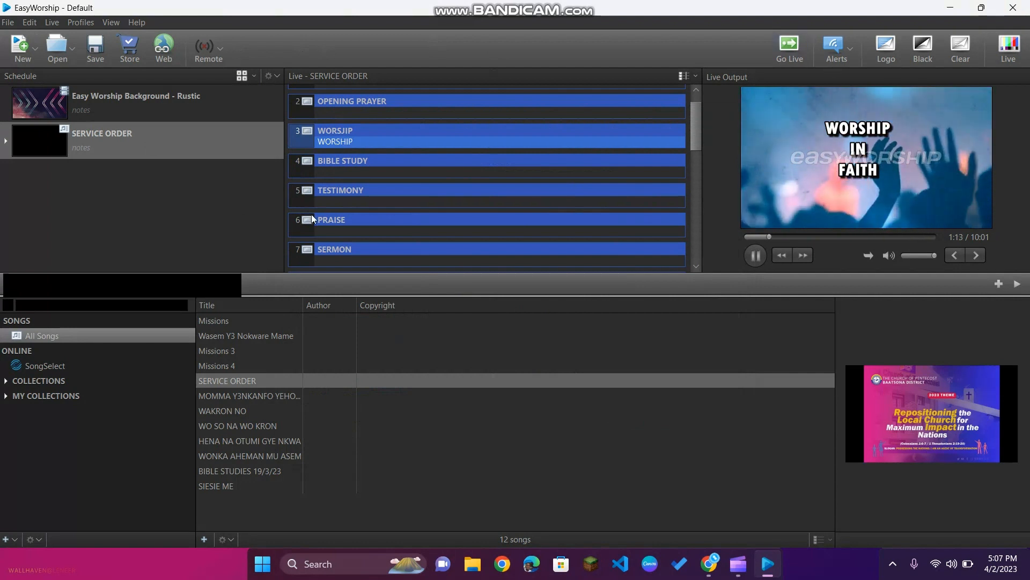
Create a new song in the song library and title it "New Song".
click(269, 513)
right_click(270, 514)
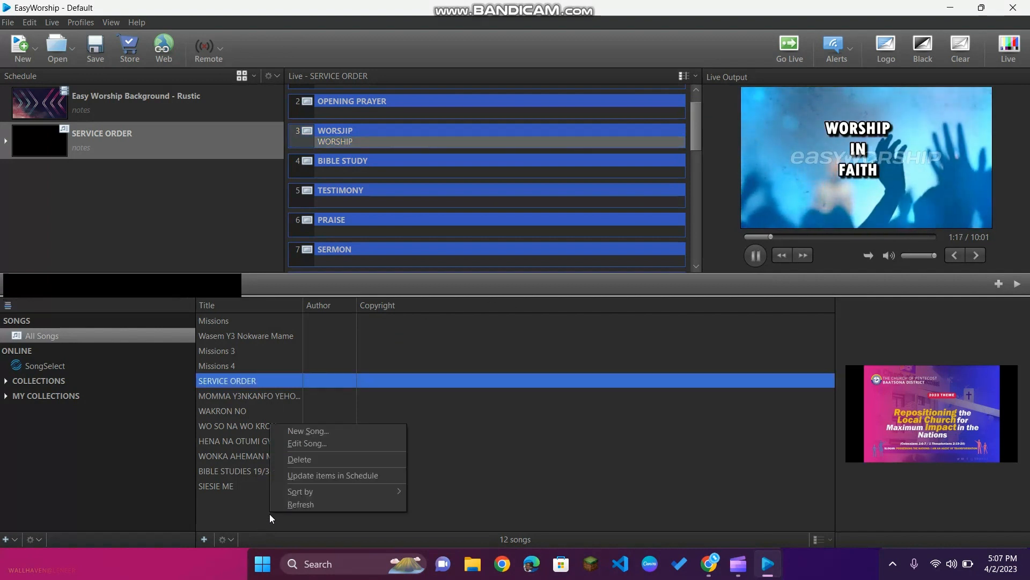
click(326, 430)
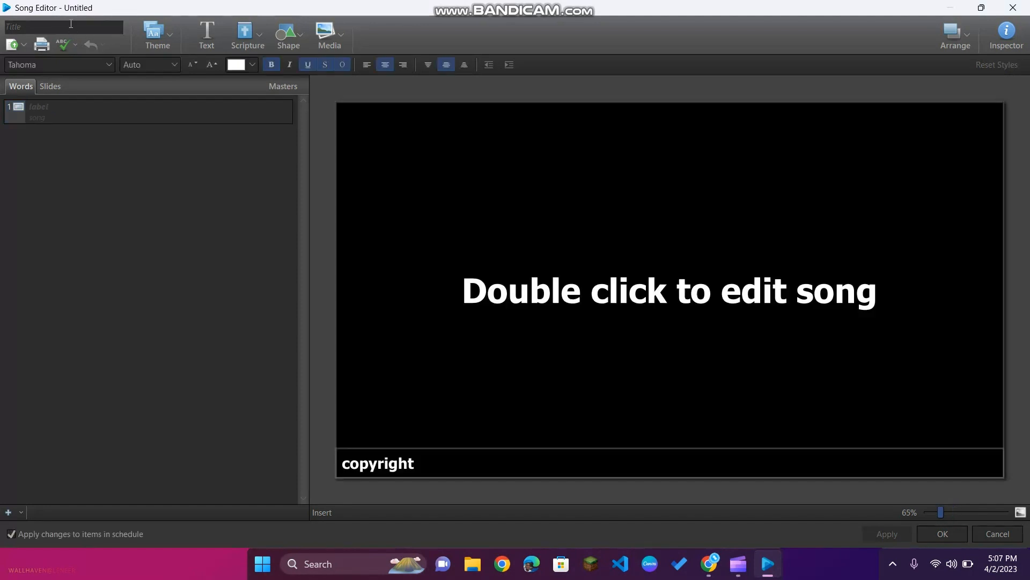
click(71, 24)
text(NE)
key(BackSpace)
text(w Song)
Give the new song's first slide the label "Label" and the lyric text "Song".
click(49, 113)
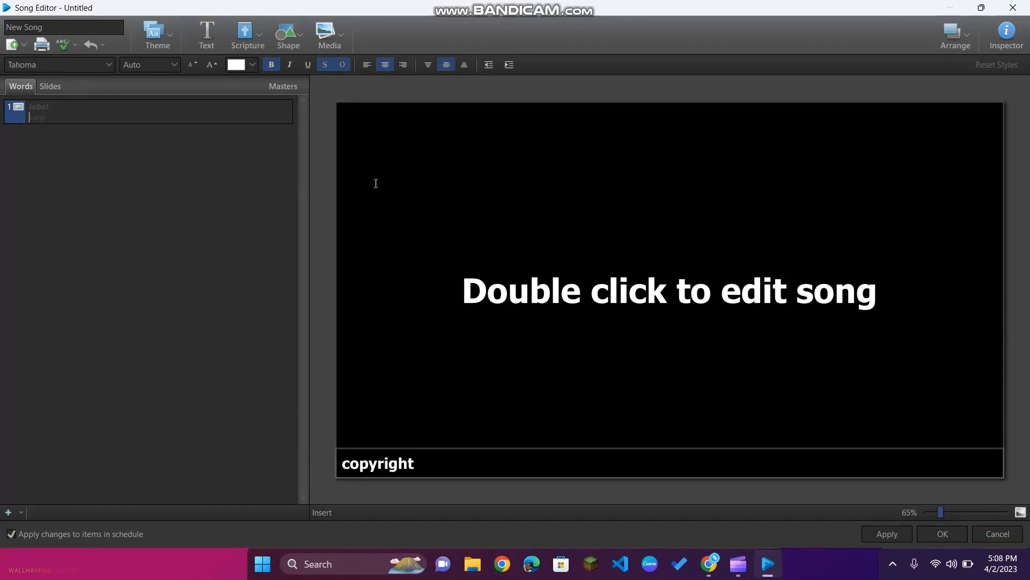
click(39, 105)
text(Label)
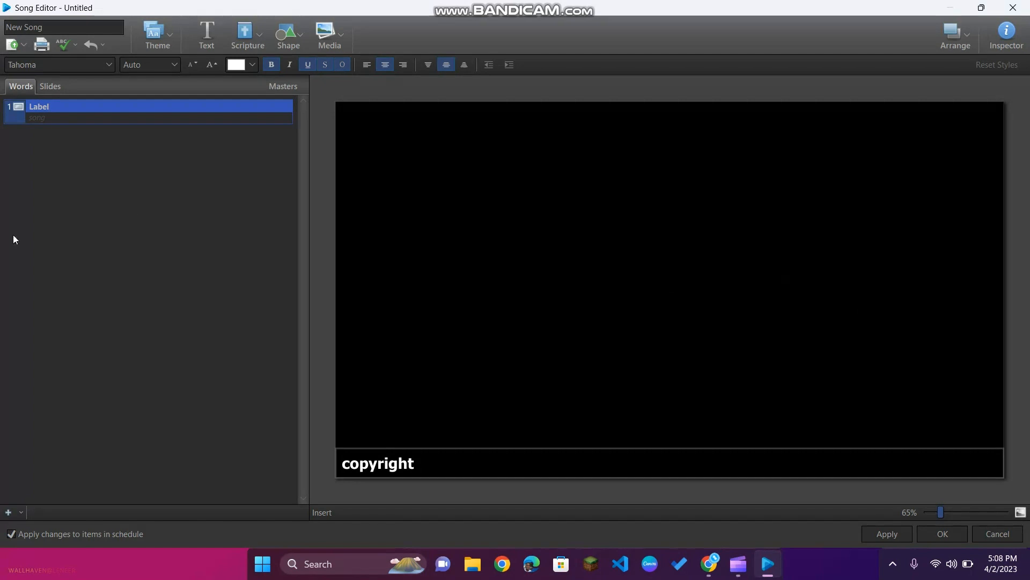
click(65, 118)
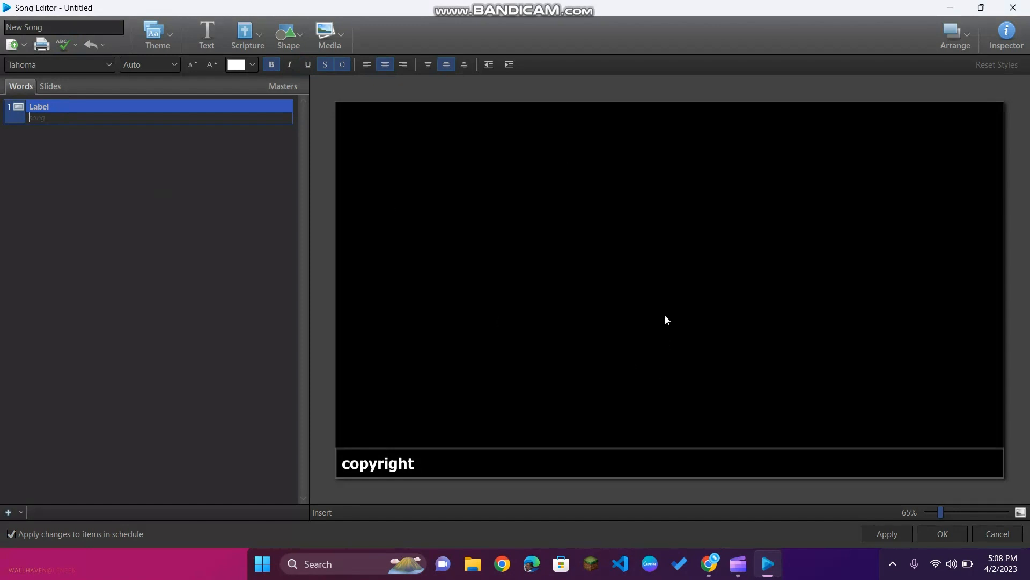
text(Song)
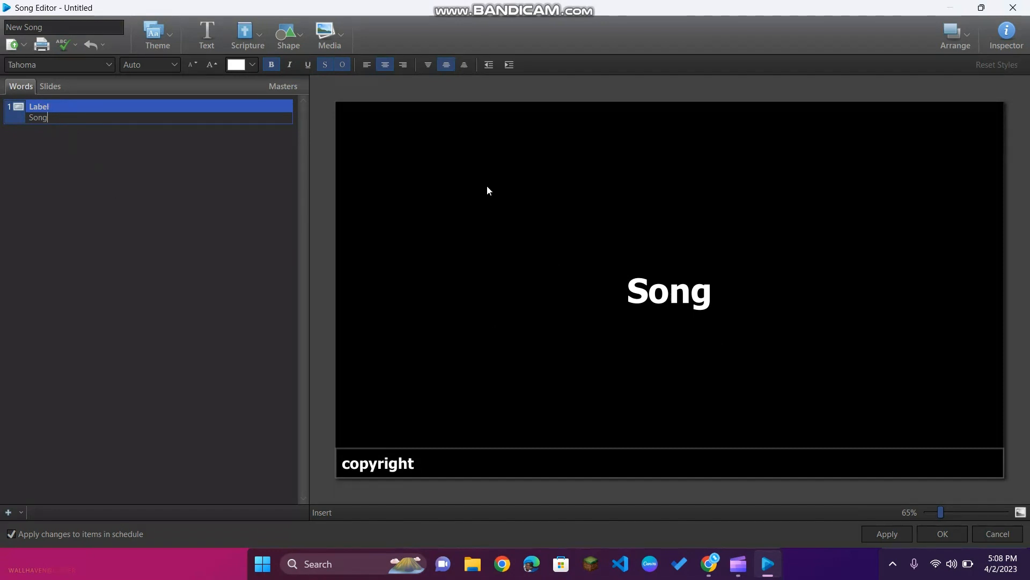
Insert the Easy Worship Background - Rustic video with coloured chevrons from the media videos into the song slide.
click(333, 47)
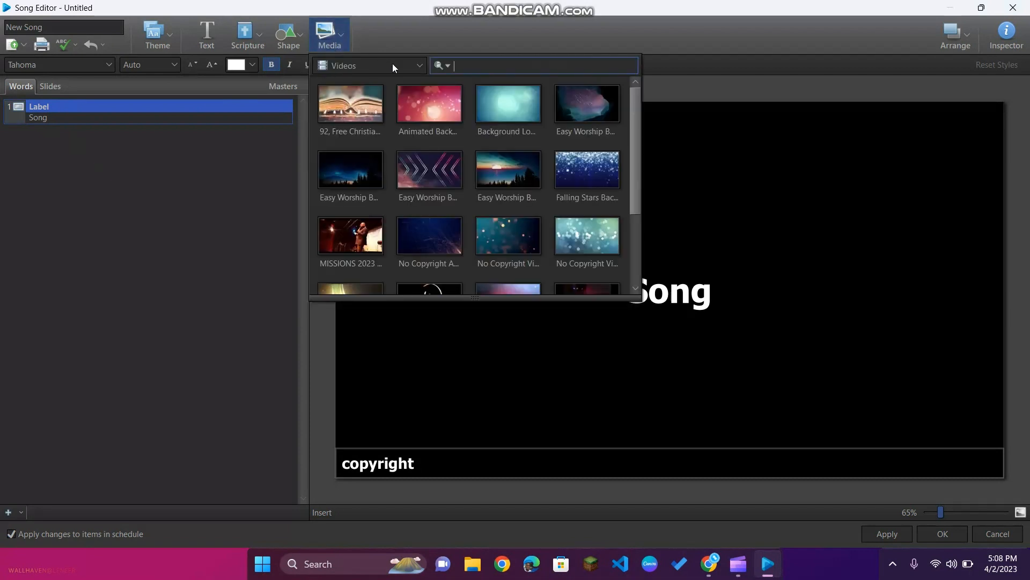
click(391, 64)
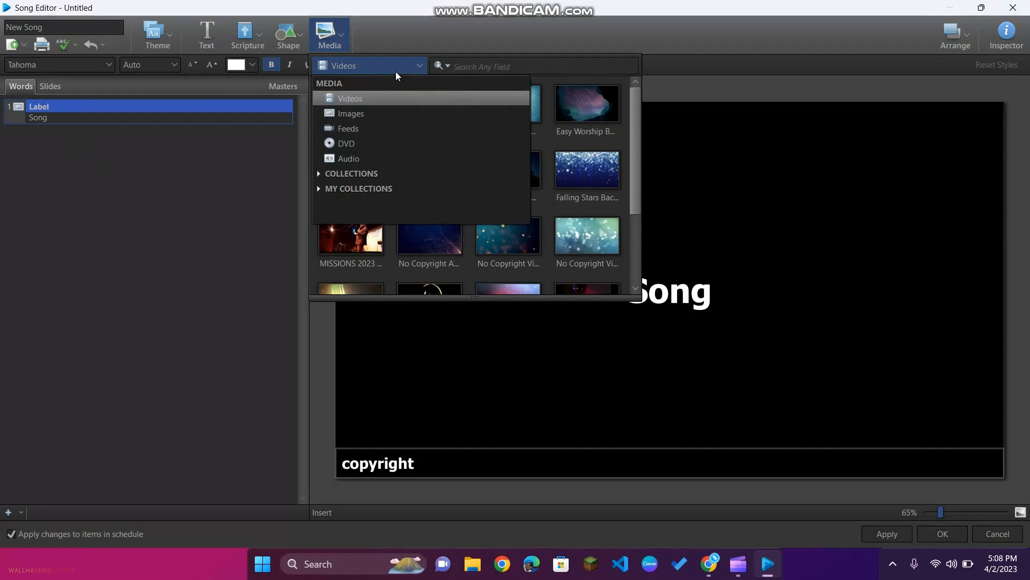
click(399, 63)
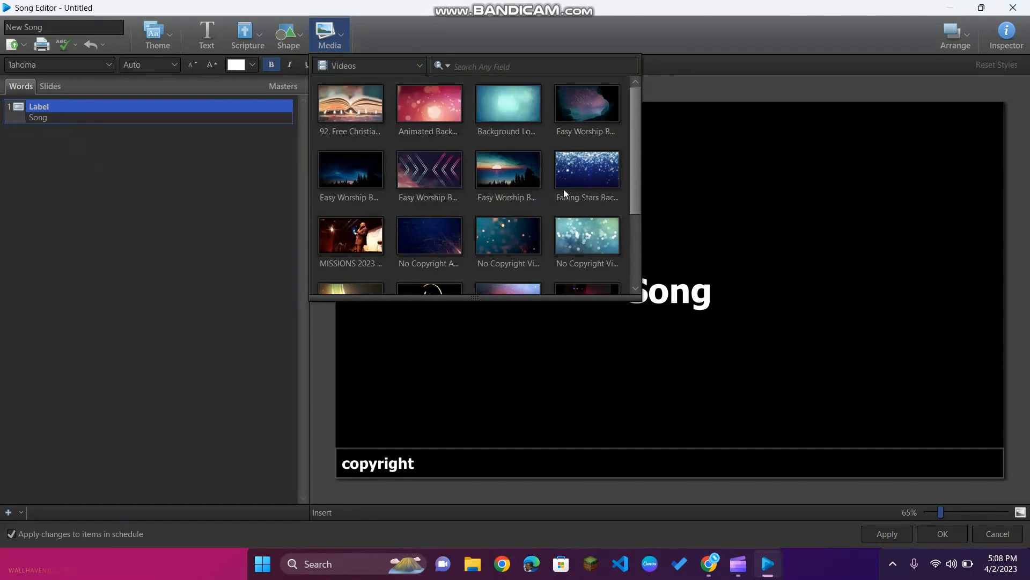
double_click(435, 175)
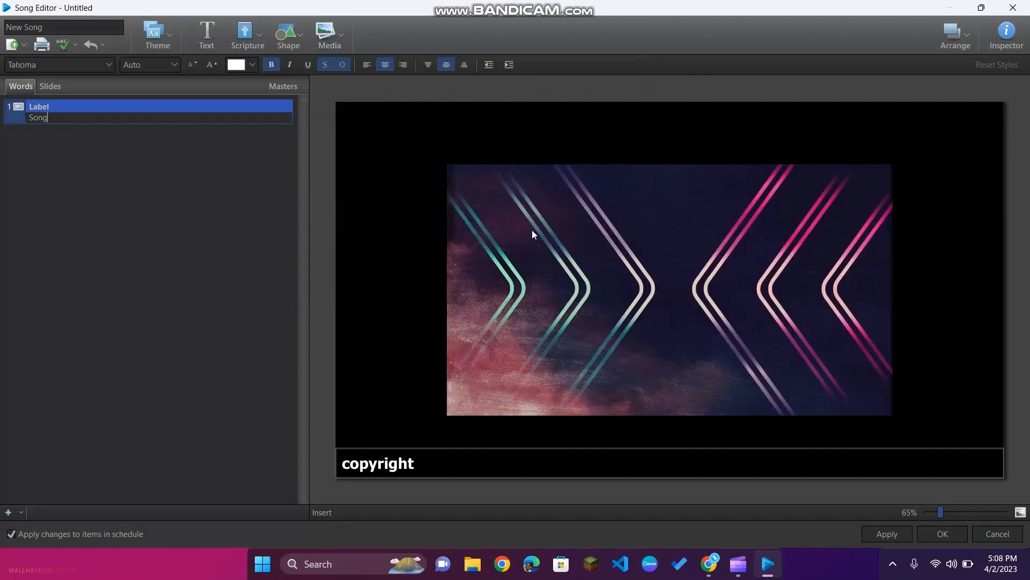
Stretch the inserted video to cover the whole slide and send it to the back behind the text.
click(397, 163)
click(452, 182)
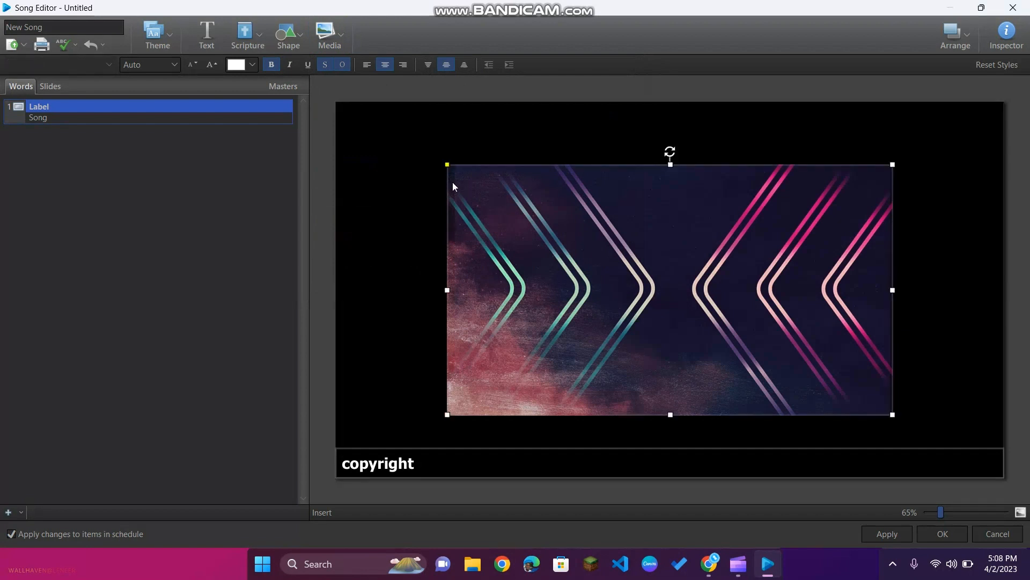
drag(445, 165, 335, 101)
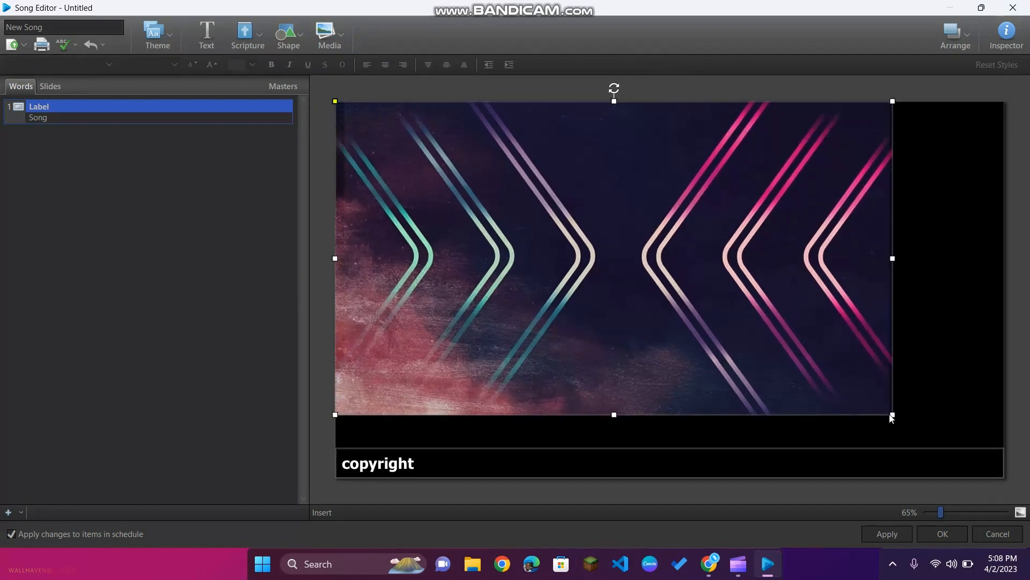
drag(893, 414, 1011, 482)
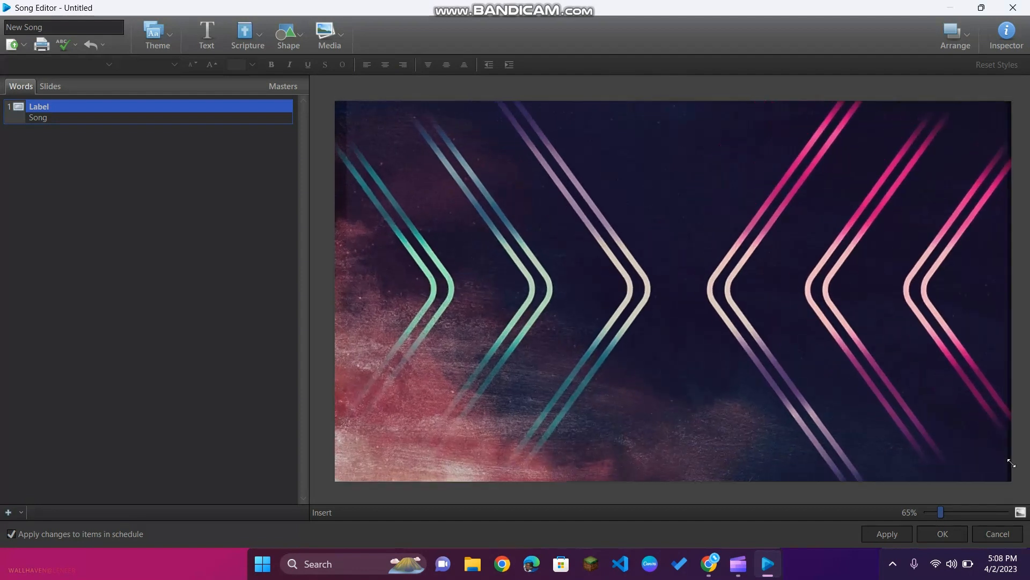
right_click(678, 291)
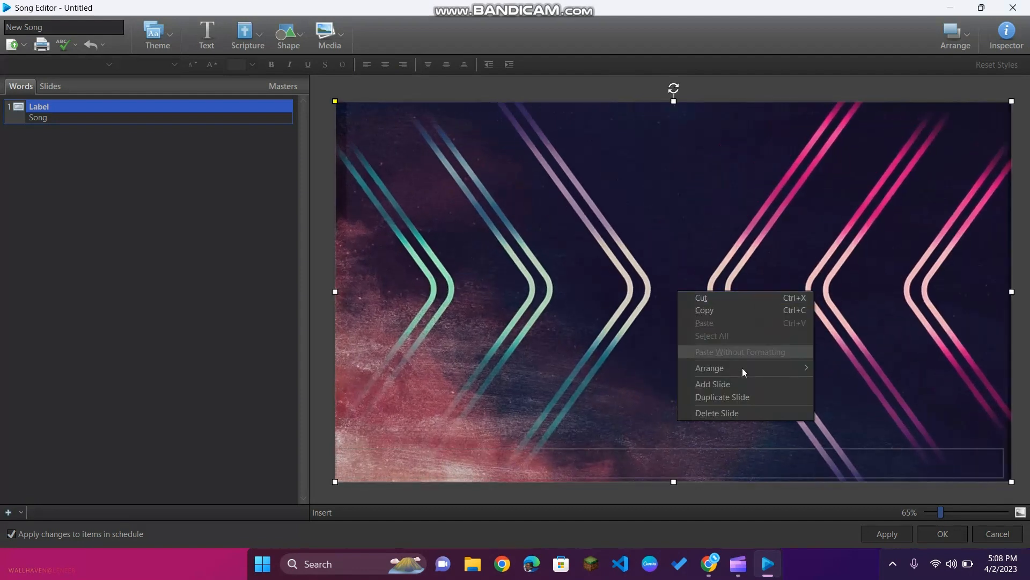
mouse_move(742, 368)
click(853, 410)
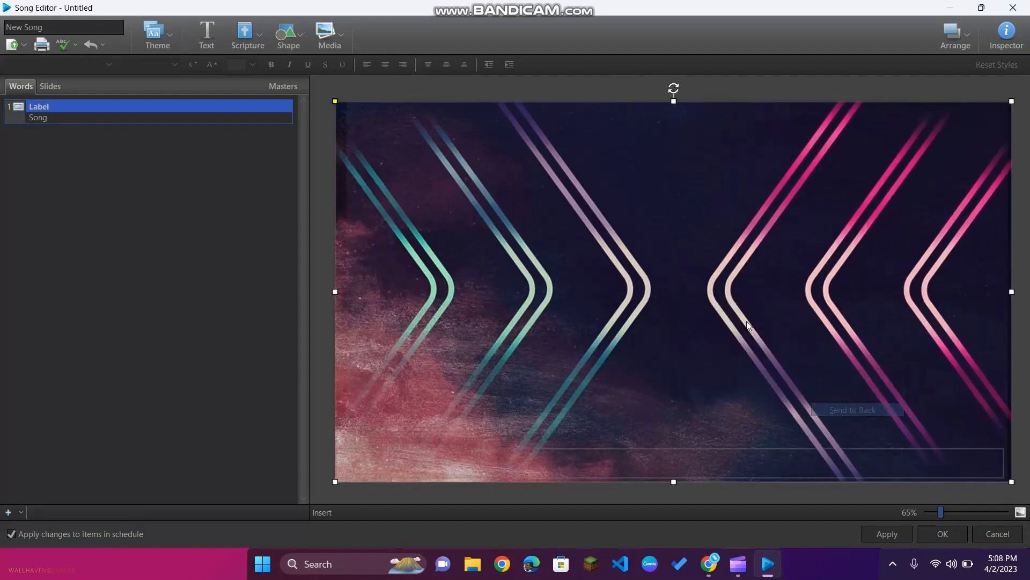
Delete the copyright text box from the slide, apply the changes and close the song editor.
click(432, 462)
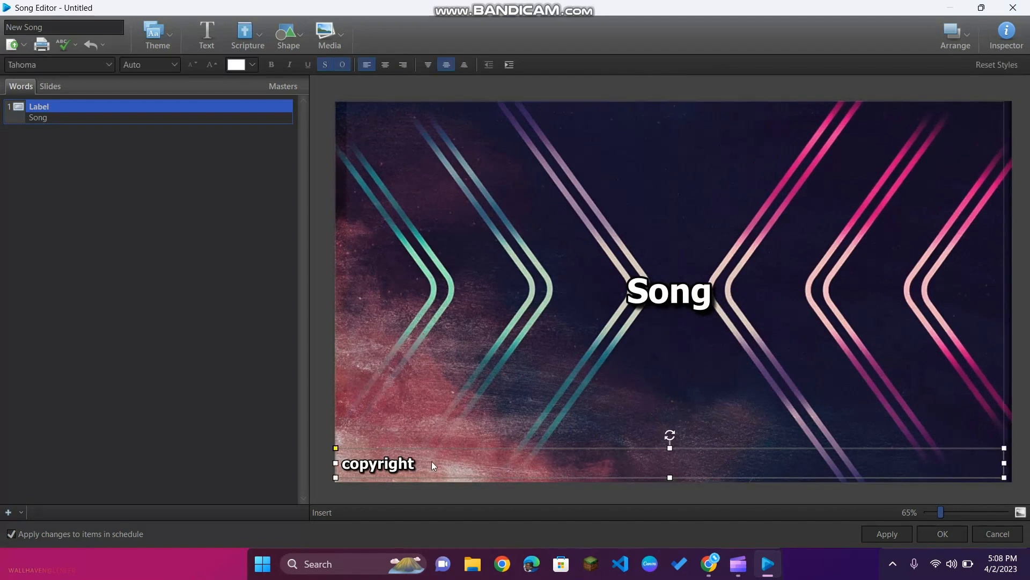
key(Delete)
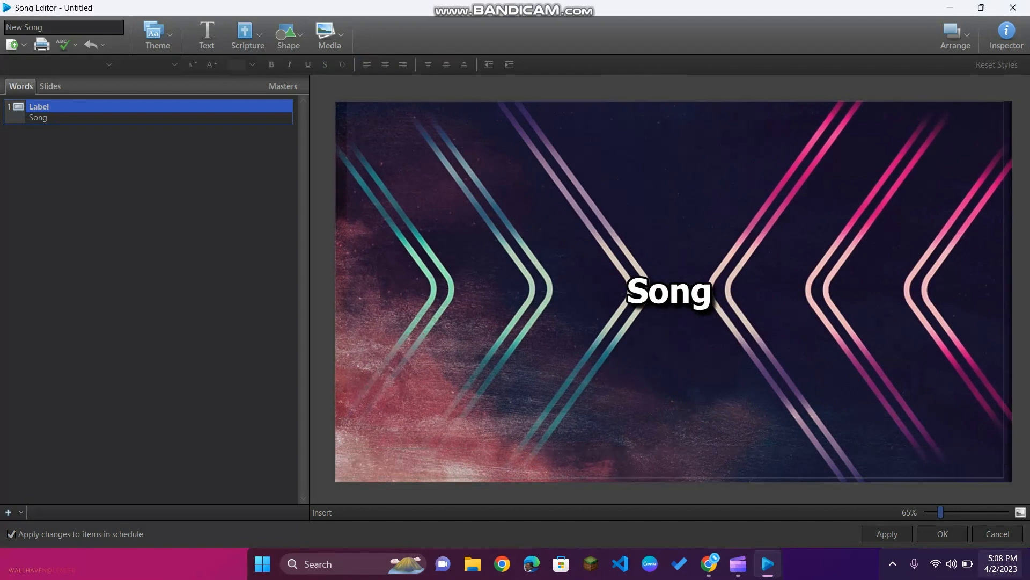
click(904, 534)
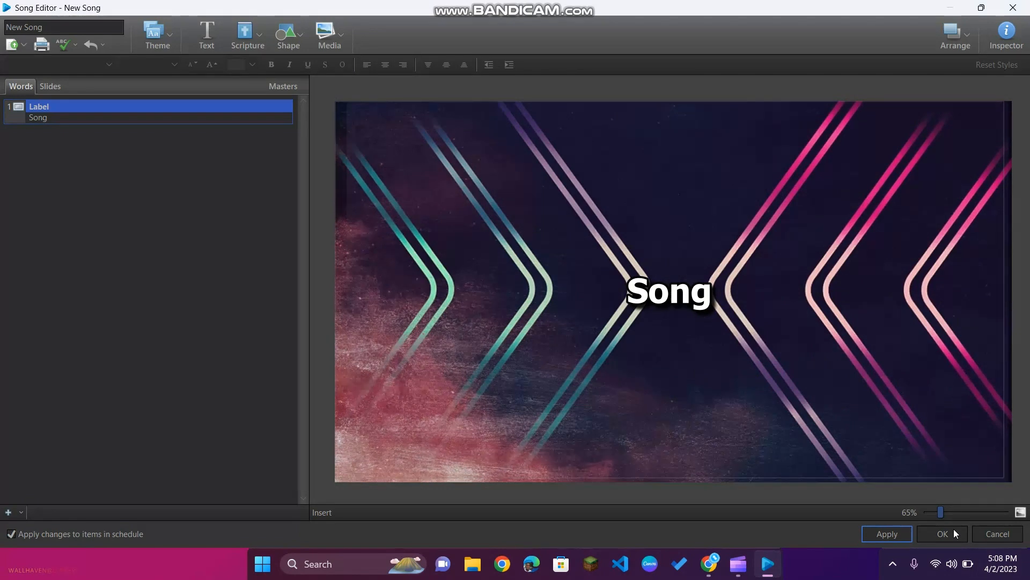
click(954, 529)
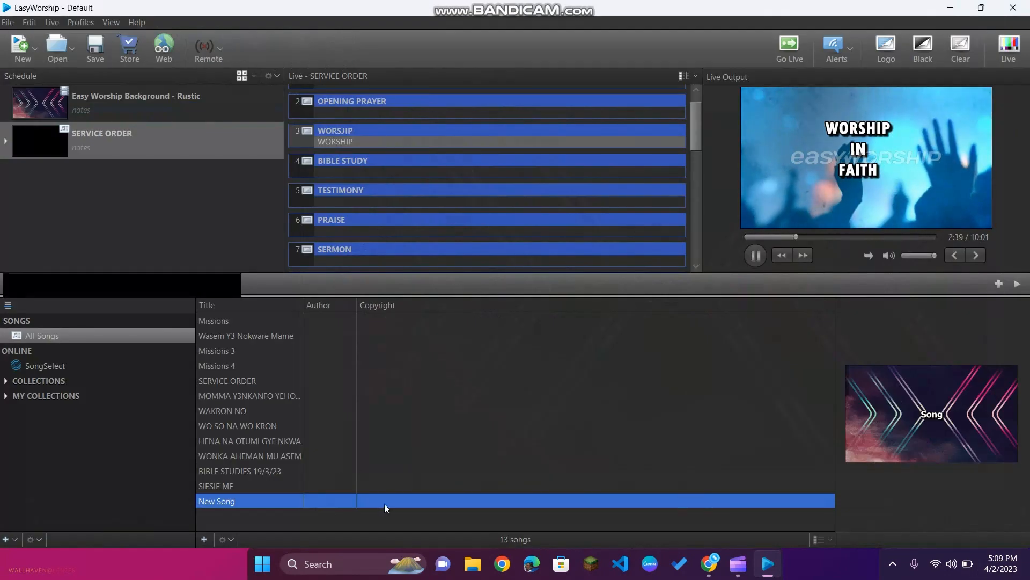
Add New Song to the schedule twice and show it live with its background video set to loop.
double_click(914, 444)
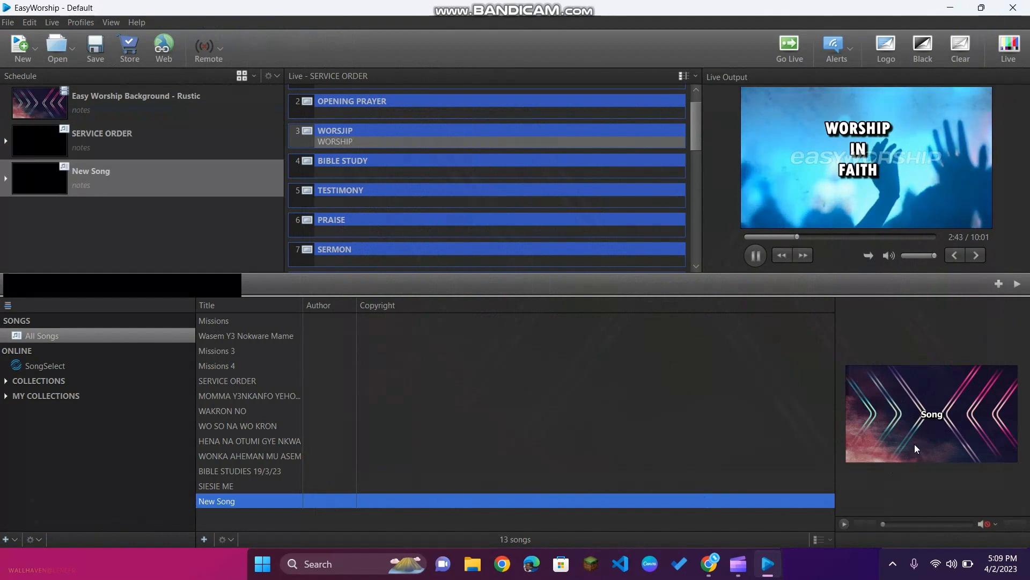
double_click(922, 418)
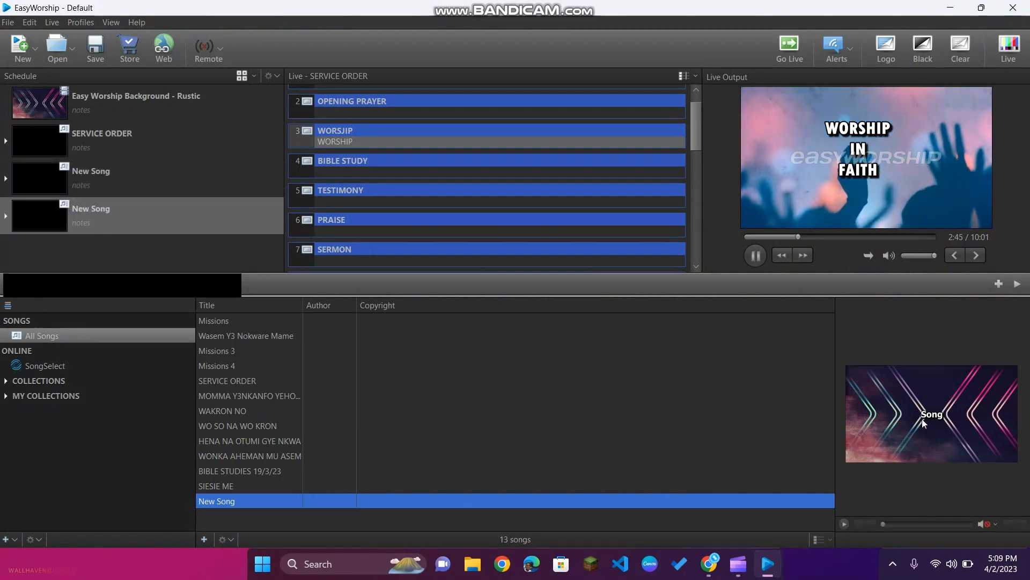
click(117, 176)
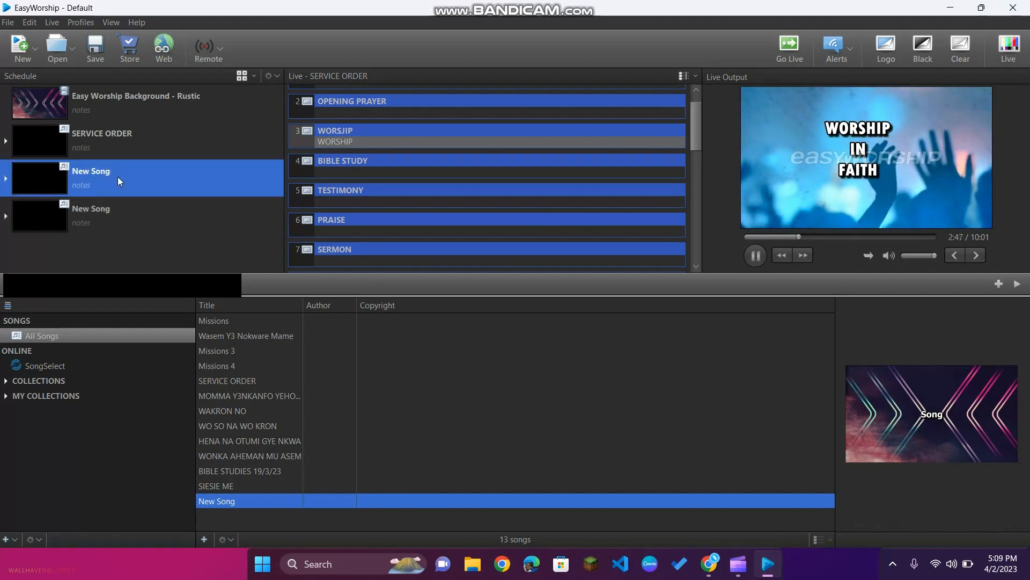
double_click(118, 176)
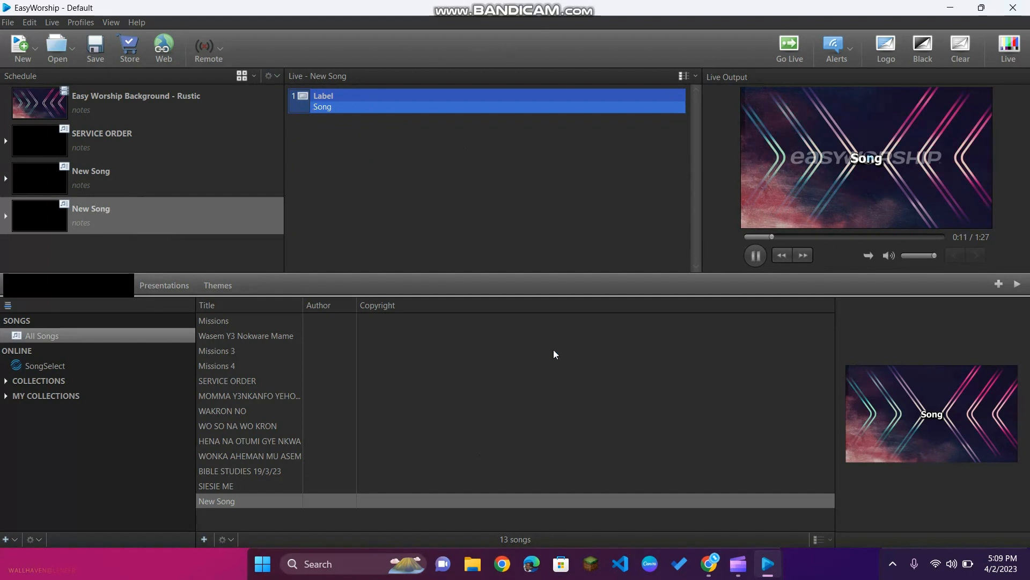
click(870, 254)
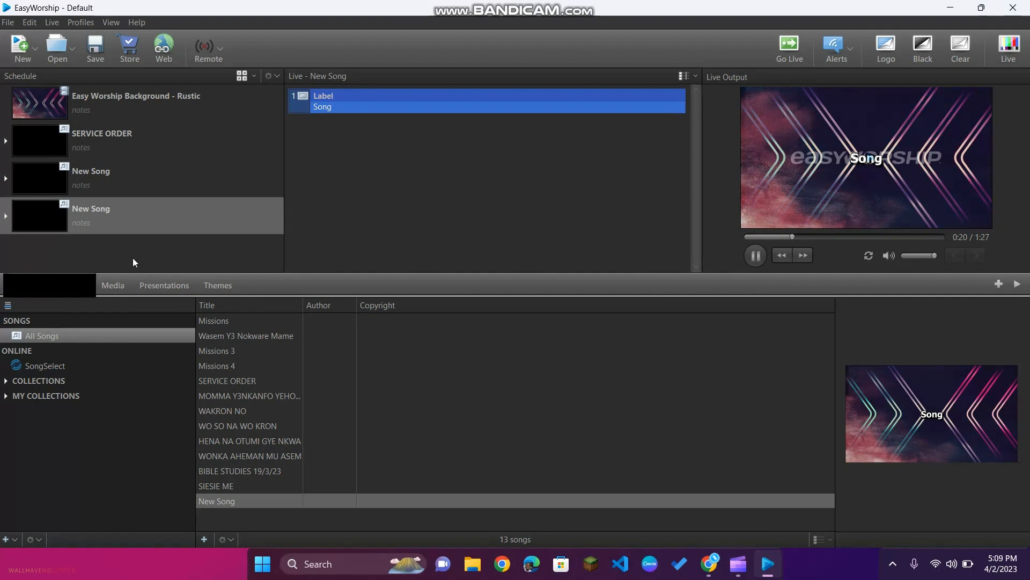
Add the pent logo video from the media library to the schedule twice.
click(120, 282)
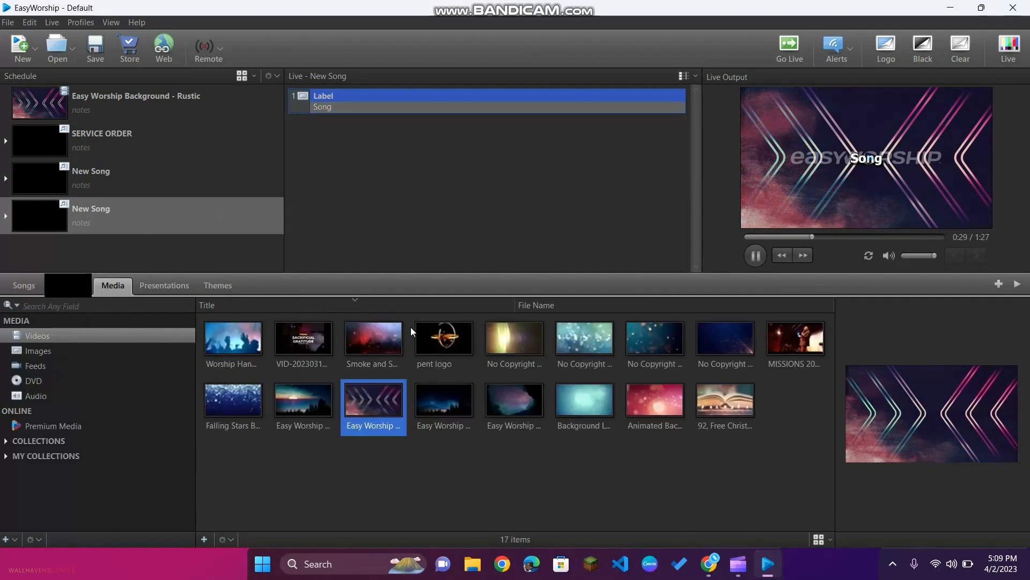
click(457, 343)
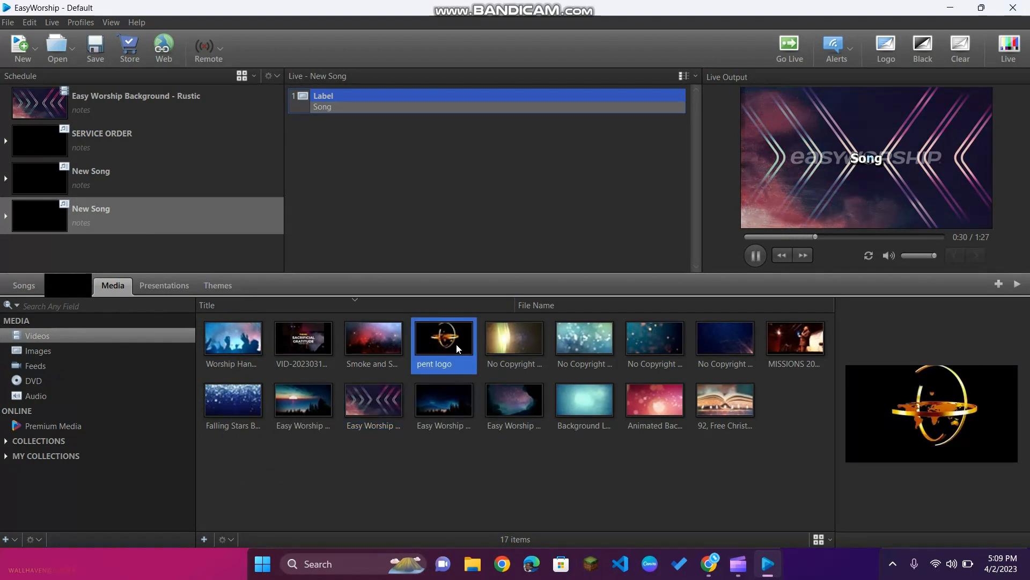
double_click(456, 346)
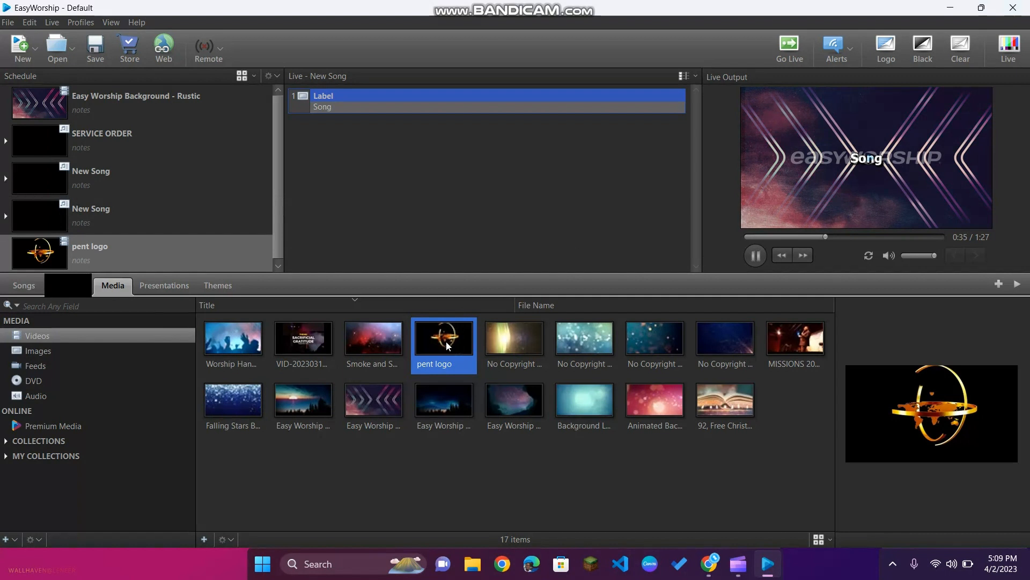
drag(448, 346, 241, 265)
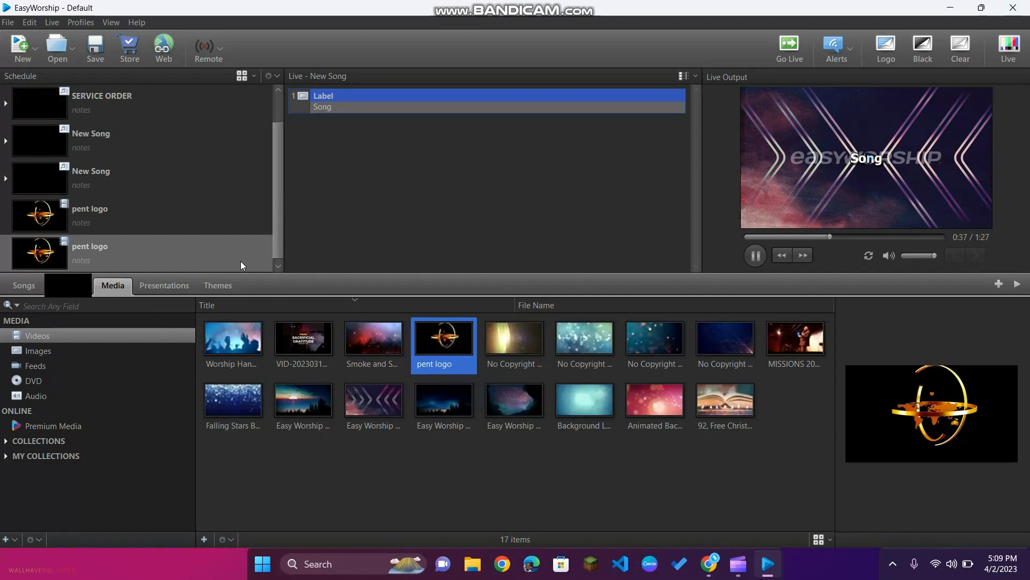
Show the scheduled pent logo video live and set its playback to loop.
double_click(218, 249)
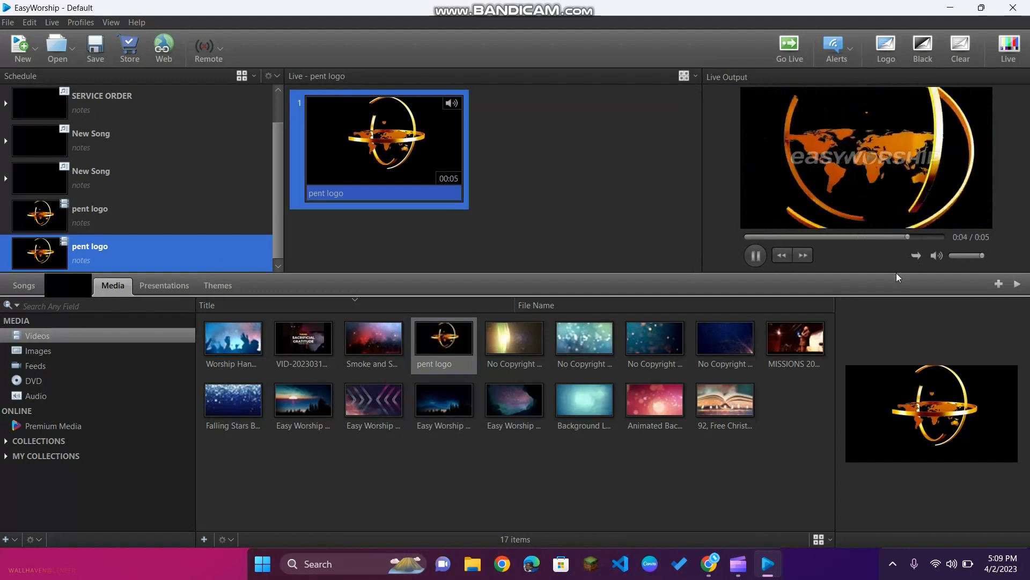
click(862, 280)
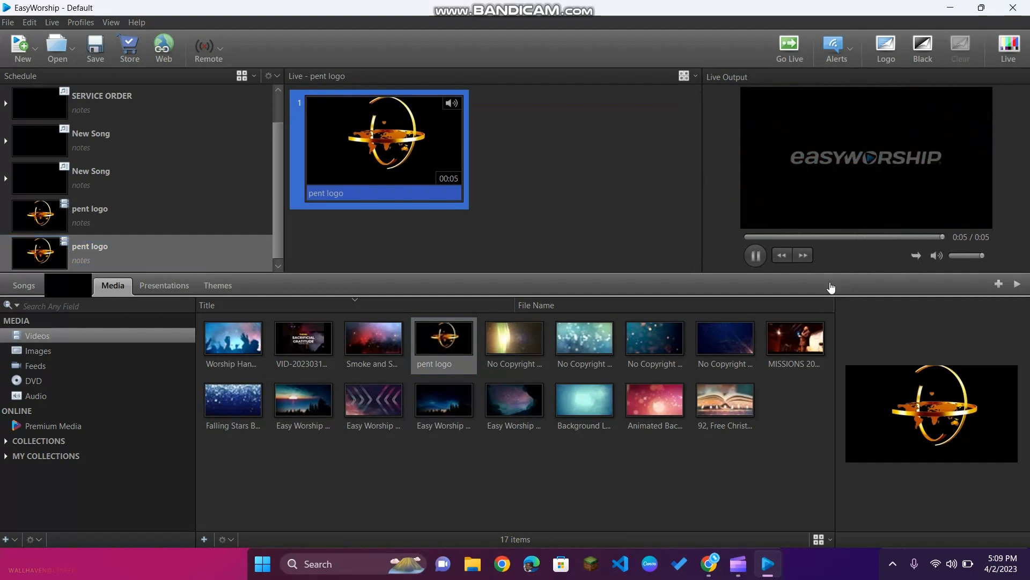
click(915, 251)
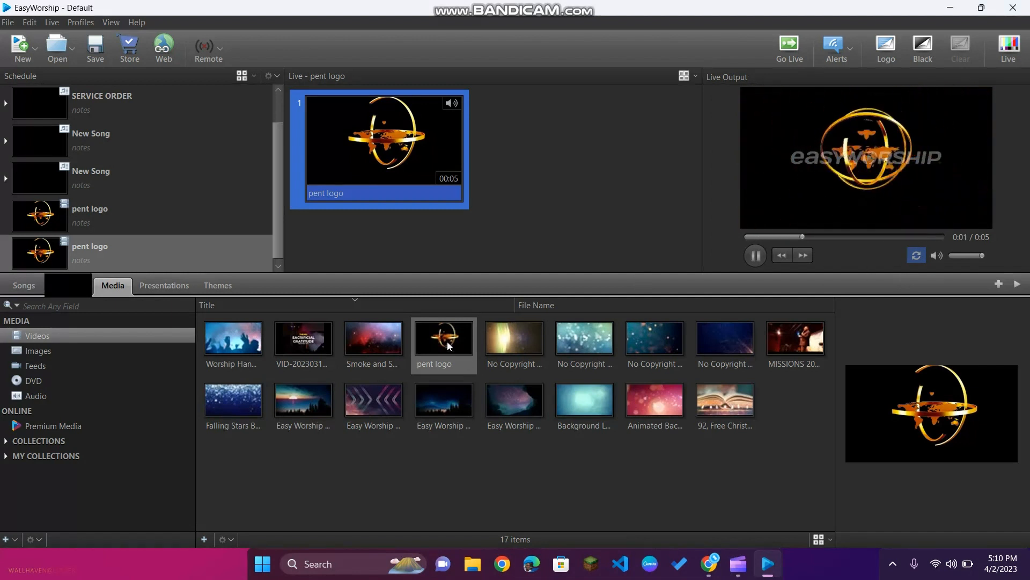
right_click(426, 456)
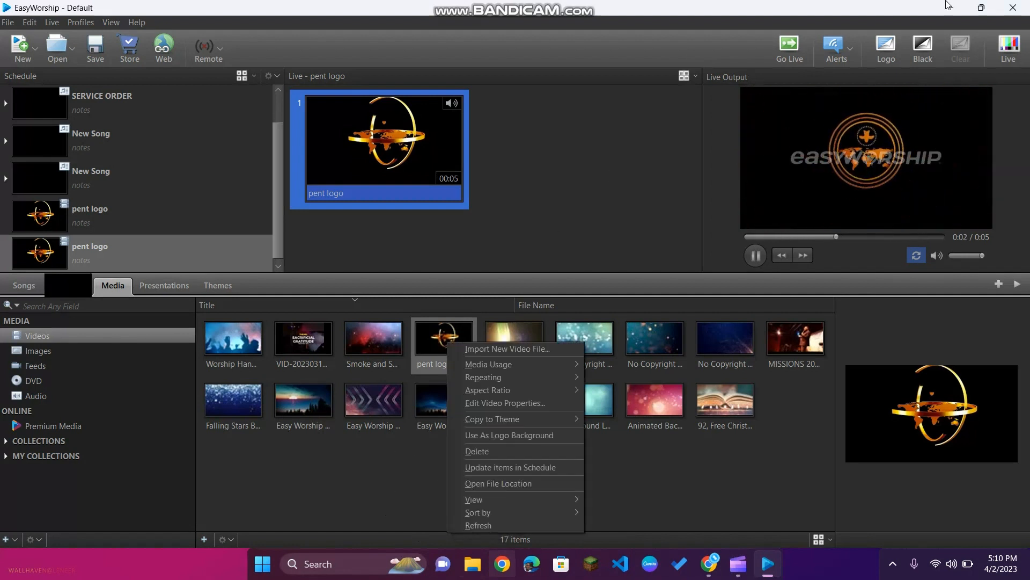
click(893, 562)
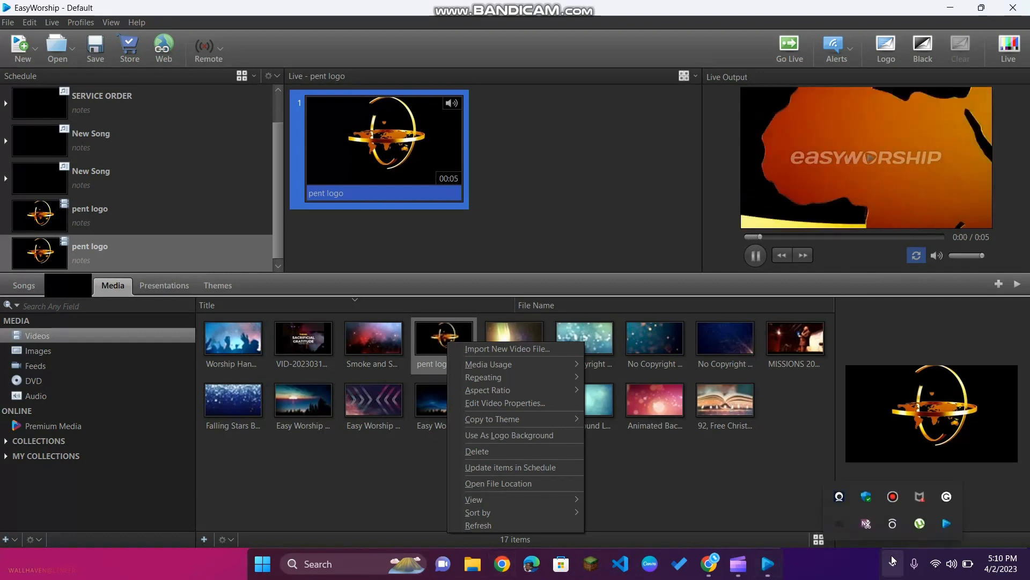
click(894, 496)
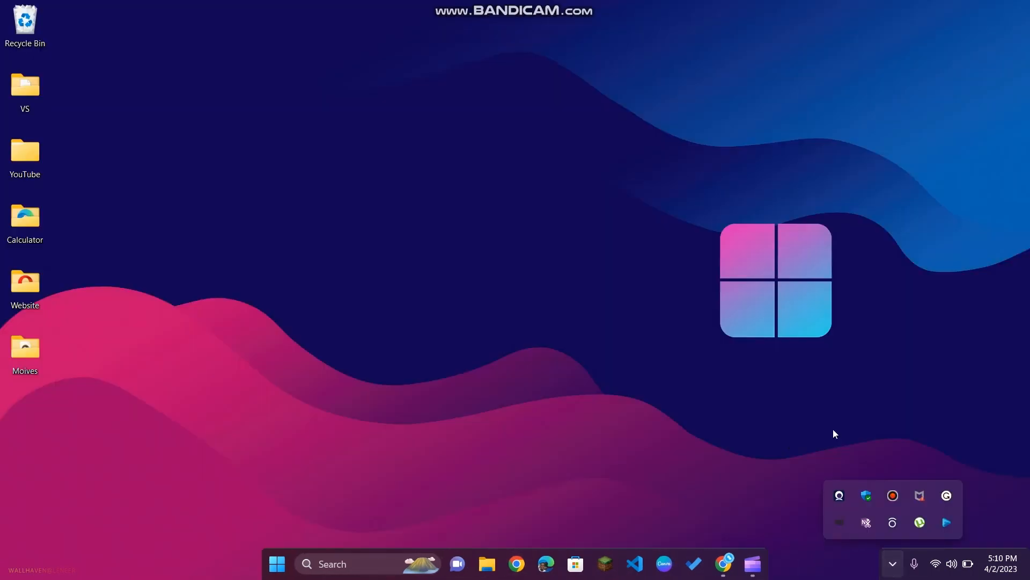
Launch EasyWorship again and close its Getting Started window.
key(super)
text(easy)
key(Return)
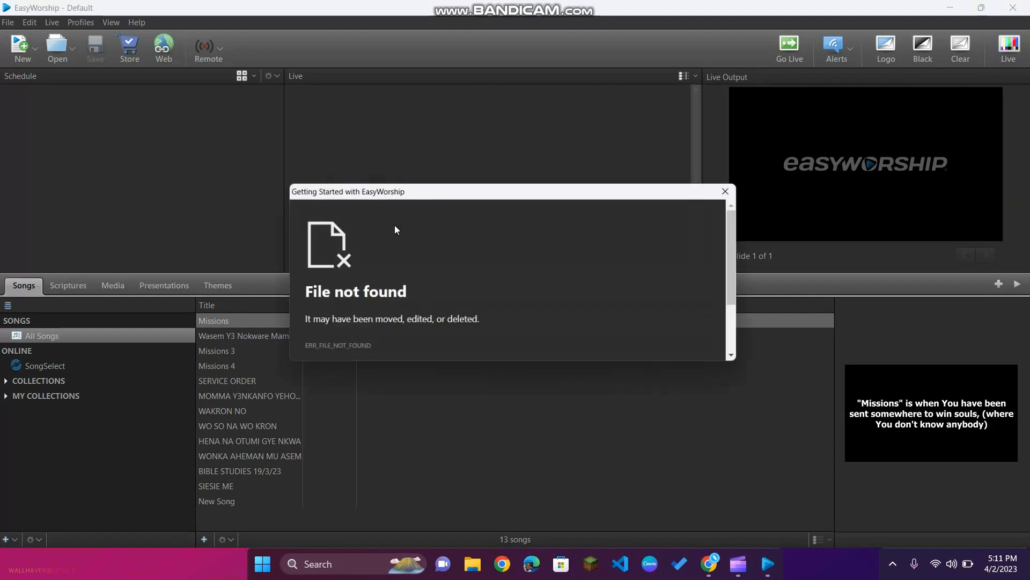
click(739, 189)
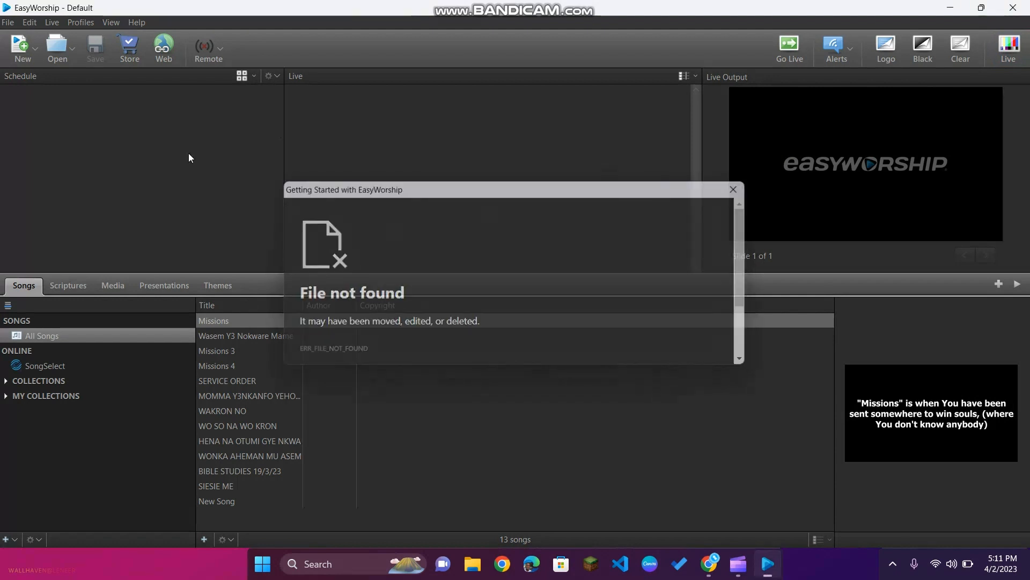
Check the Use As Logo Background option for the pent logo video in the media library and toggle the logo screen on the live output.
click(117, 286)
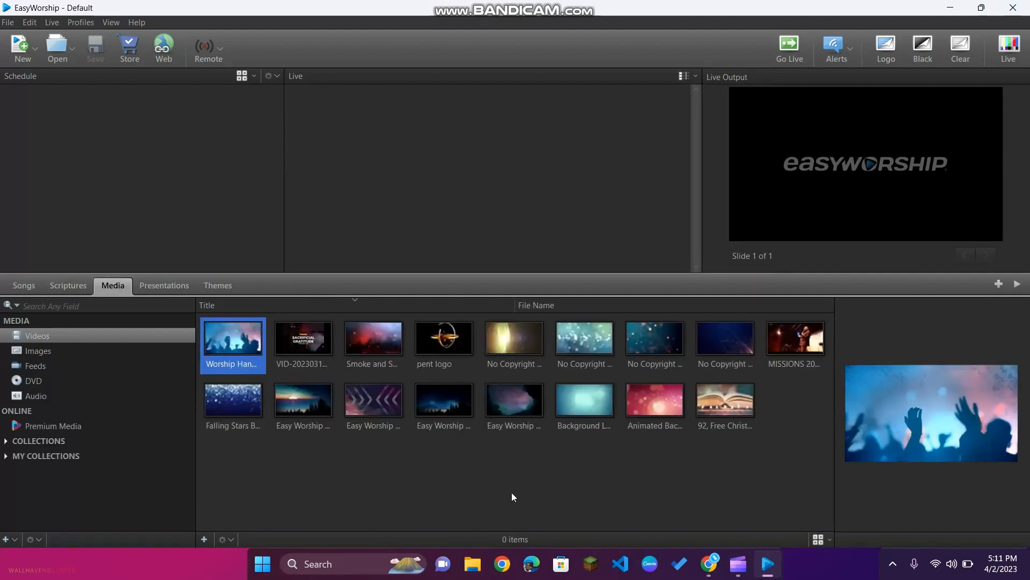
click(439, 360)
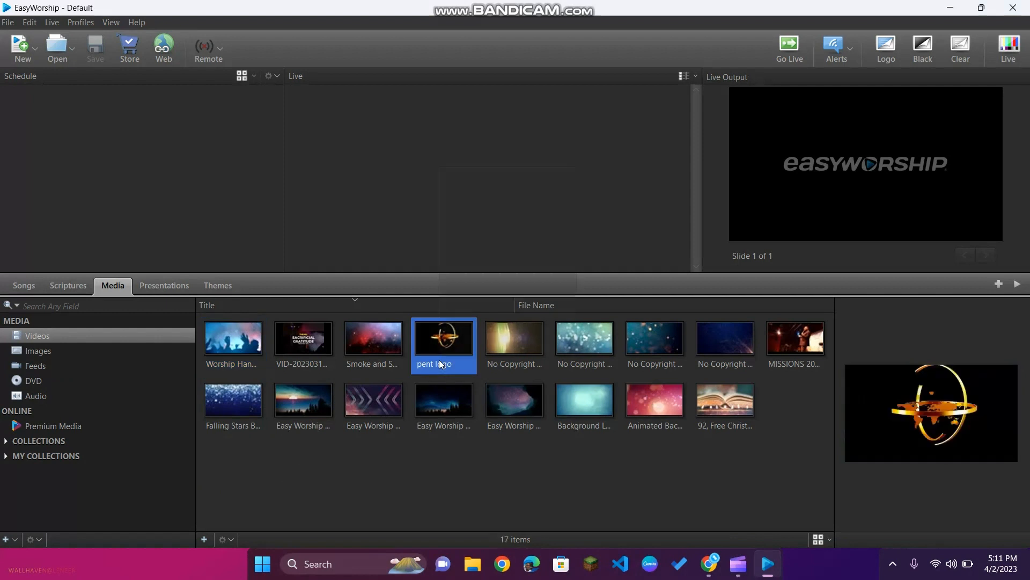
right_click(440, 363)
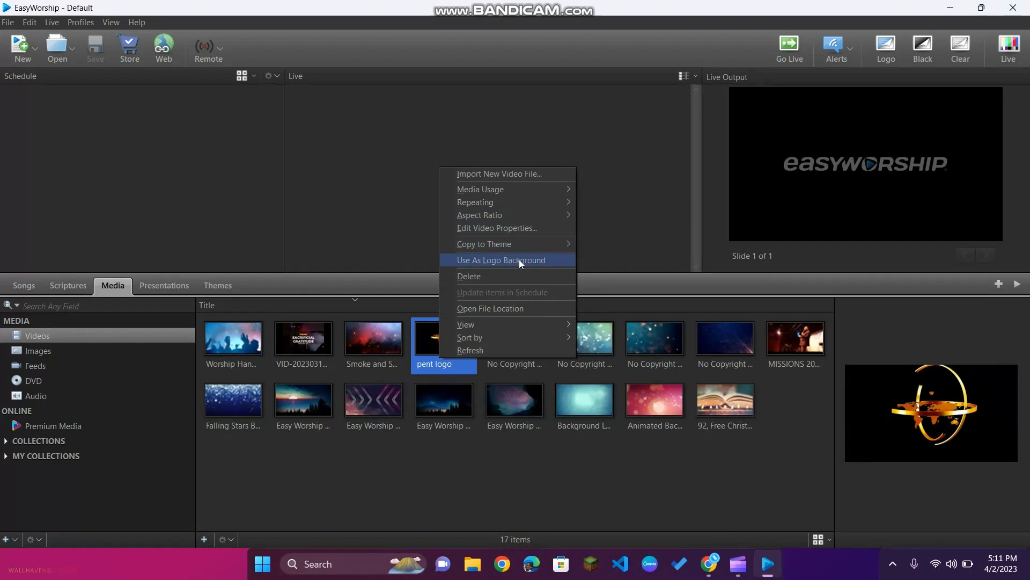
click(624, 289)
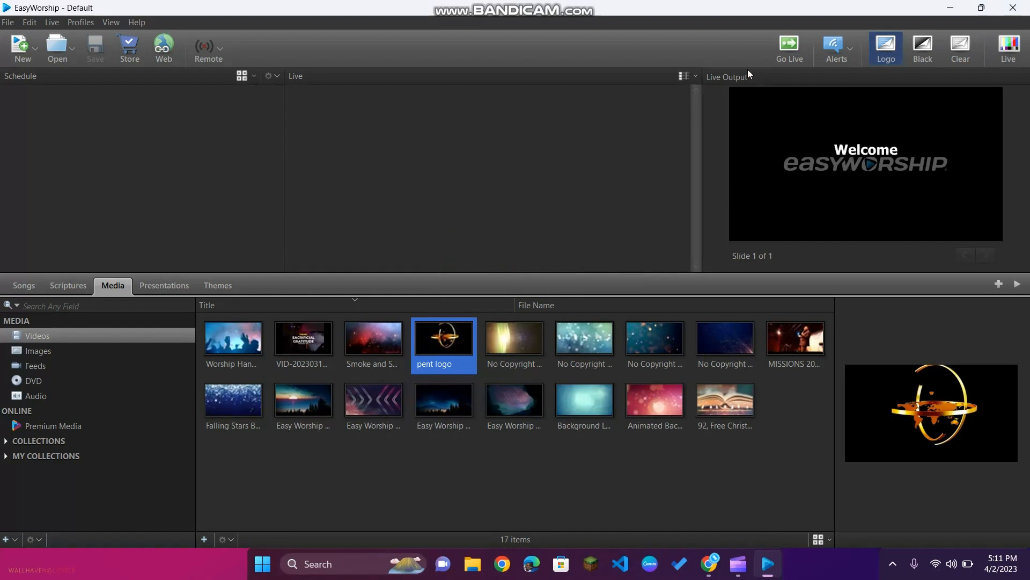
click(884, 57)
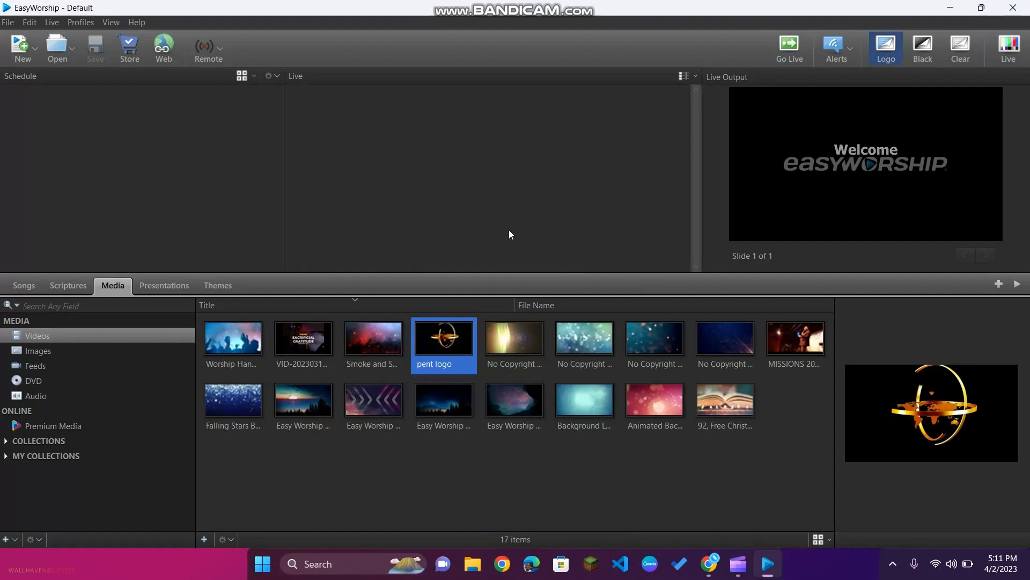
Set the pent logo video as the logo background and show the logo screen on the live output.
right_click(450, 339)
click(517, 432)
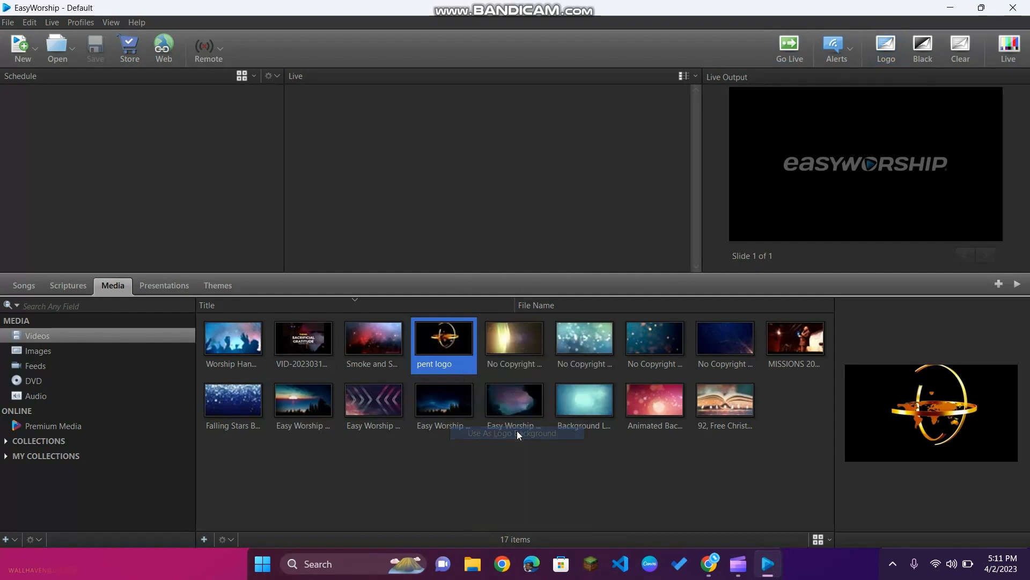
click(887, 47)
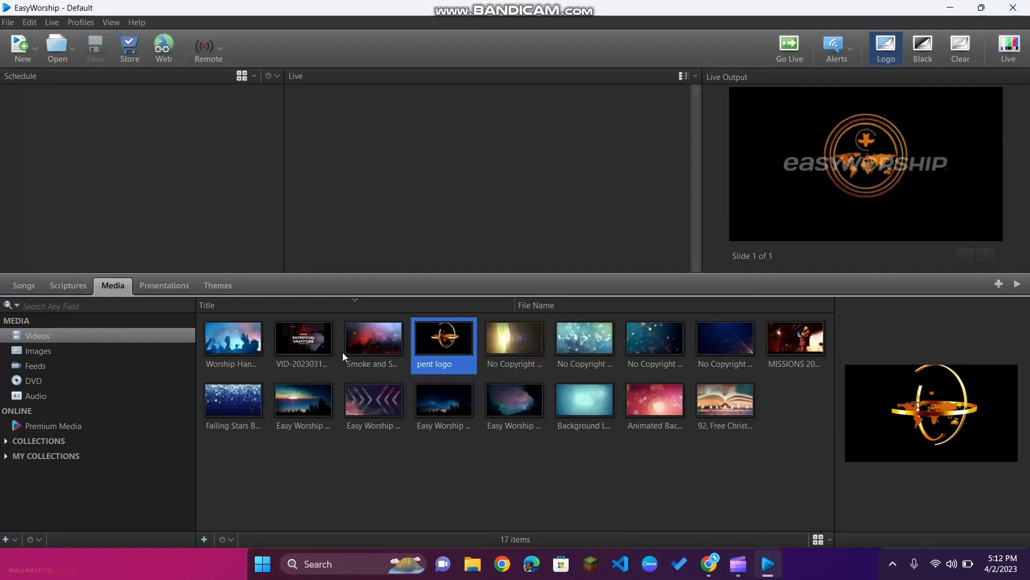
Add the VID-20230319-WA0003 video from the media library to the schedule twice.
click(285, 356)
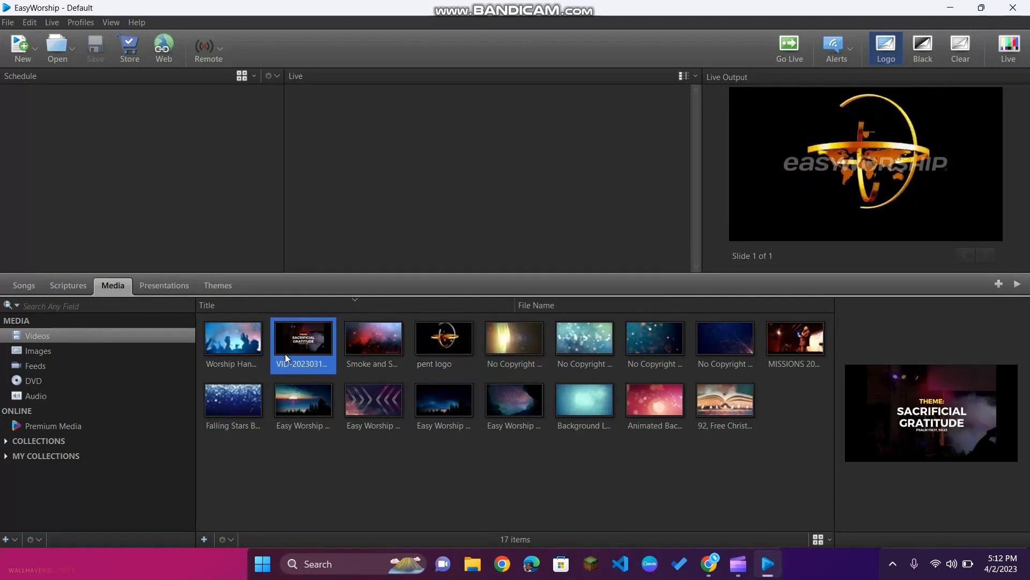
double_click(288, 358)
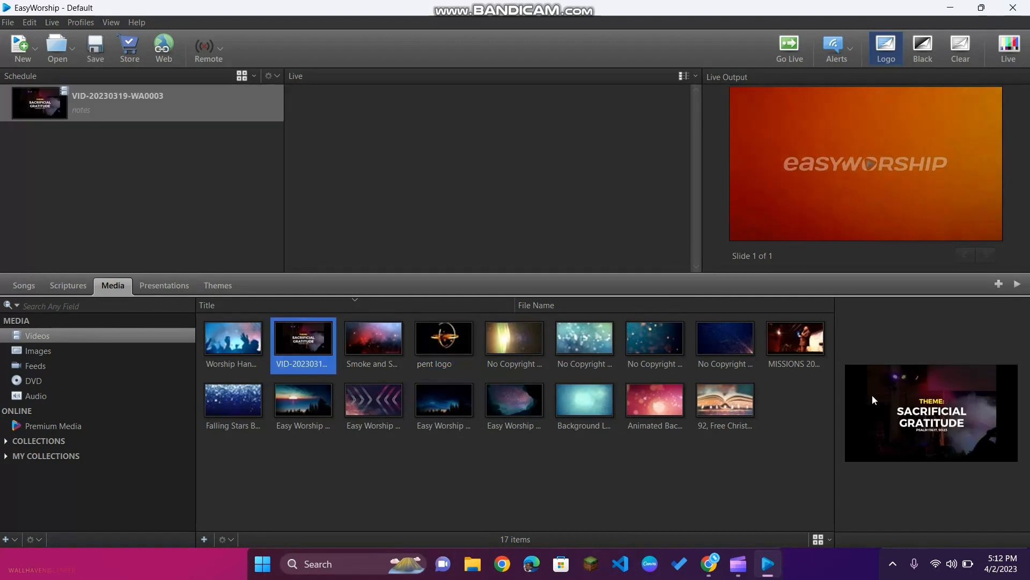
double_click(936, 421)
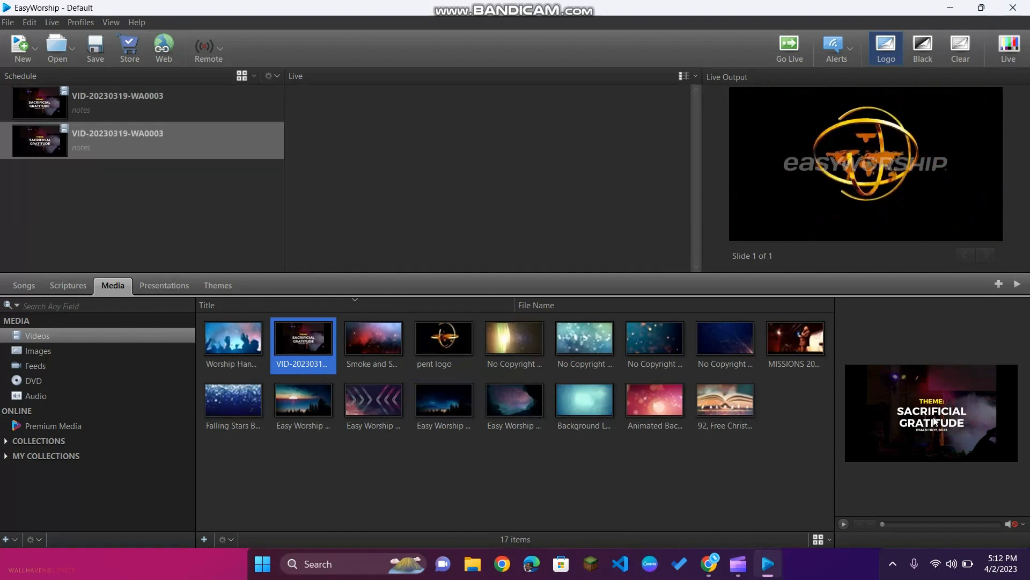
Send the second scheduled VID-20230319-WA0003 video live, playing it briefly before covering the output with the logo screen again.
double_click(85, 134)
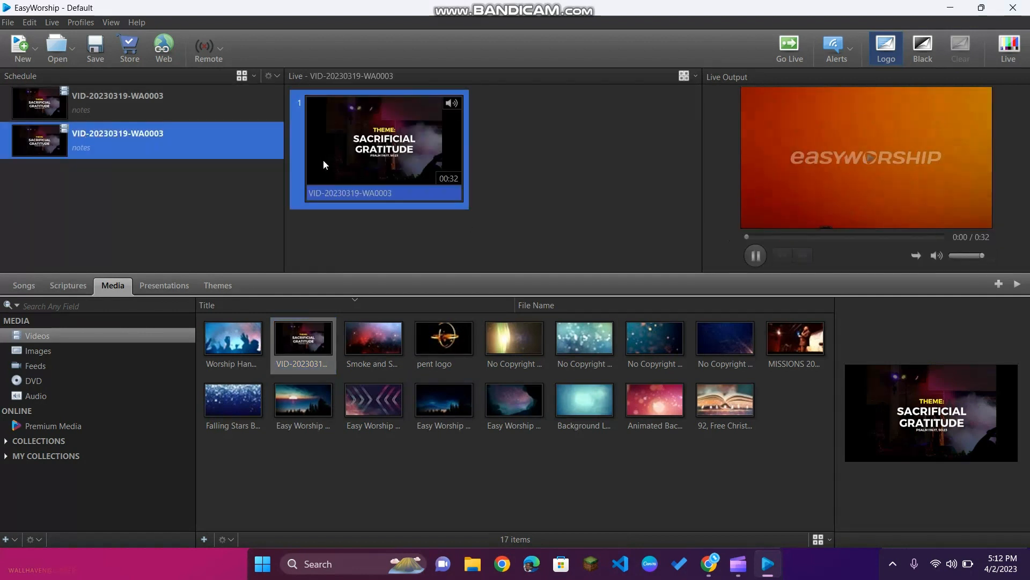
click(449, 147)
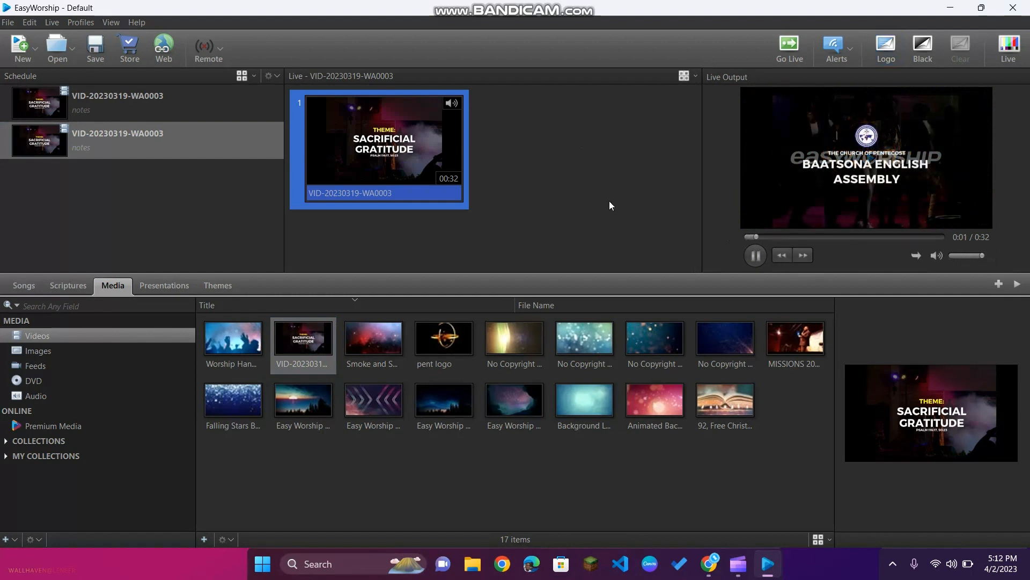
click(757, 255)
click(891, 61)
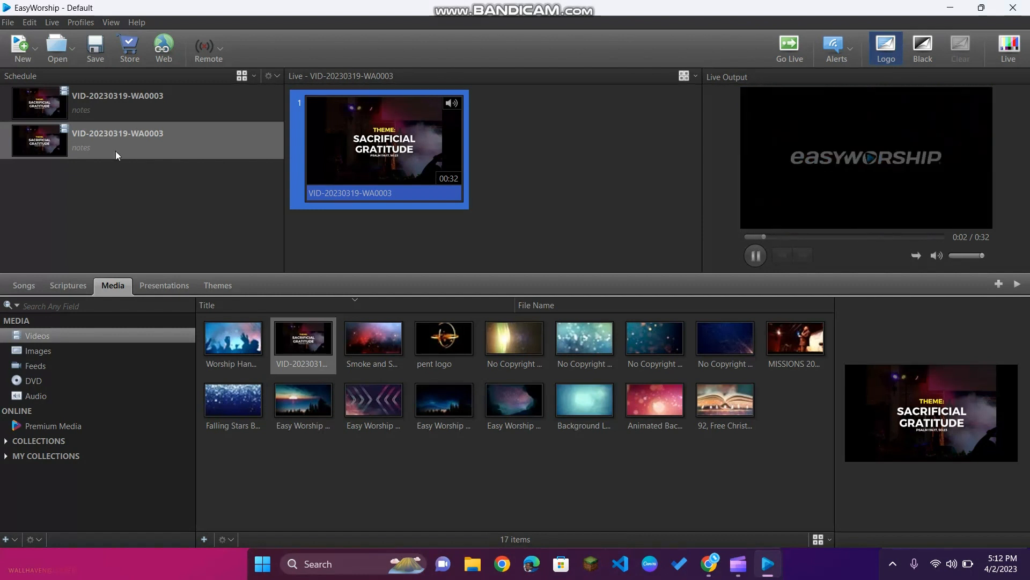
Add the SERVICE ORDER song to the schedule and send it live, looking through its slides down to SUNDAY.
click(26, 285)
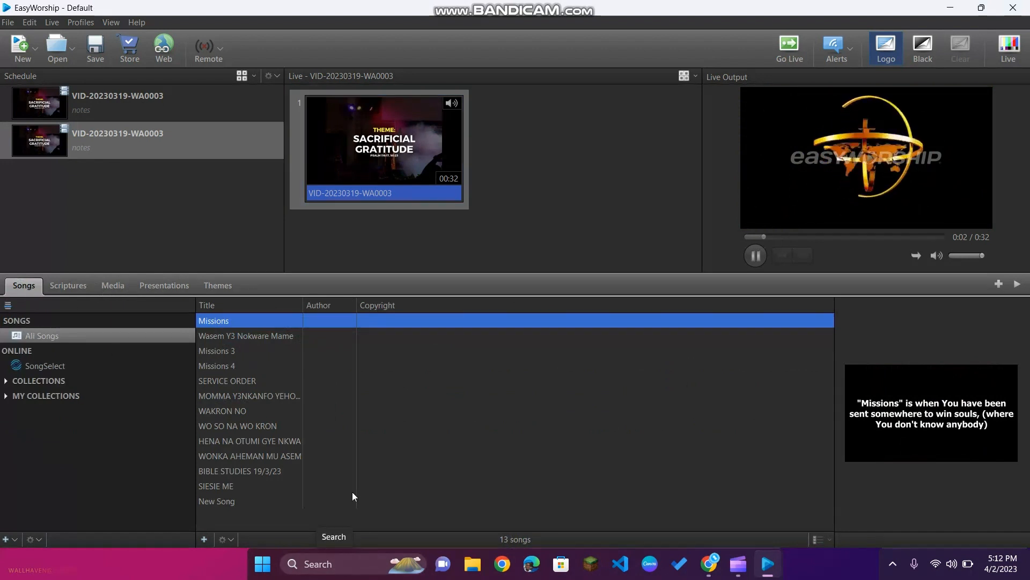
click(273, 380)
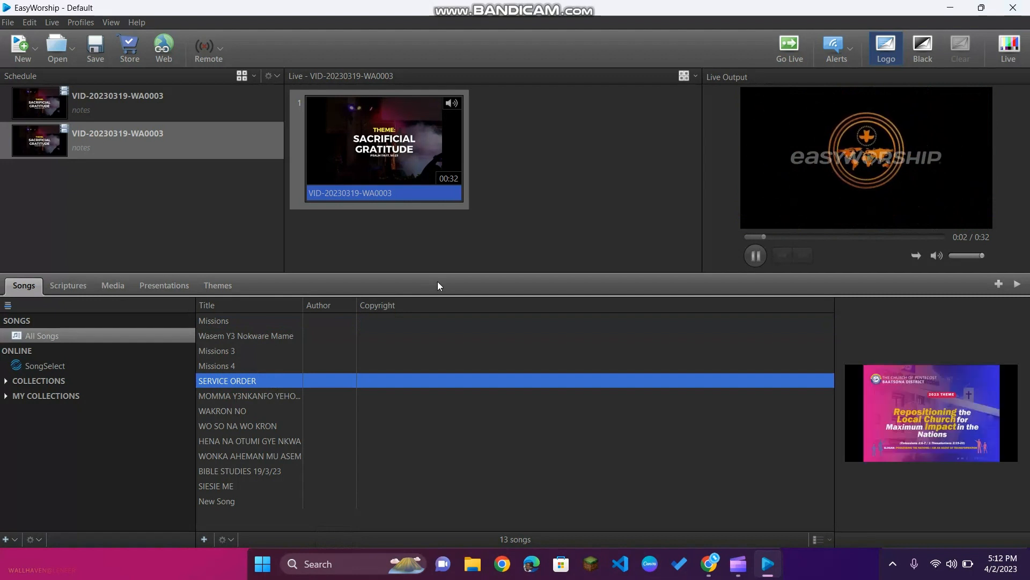
drag(439, 287, 266, 213)
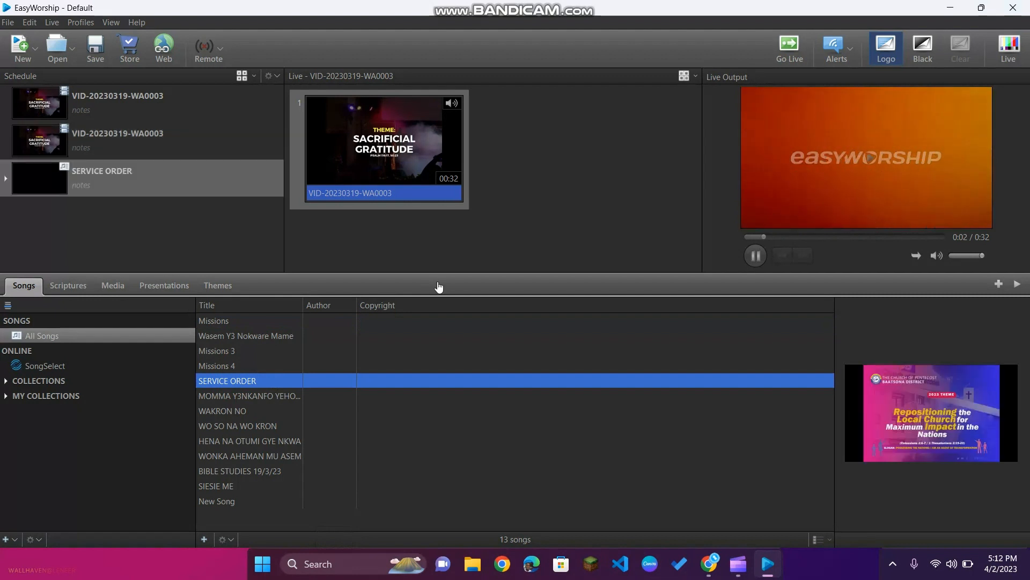
double_click(215, 177)
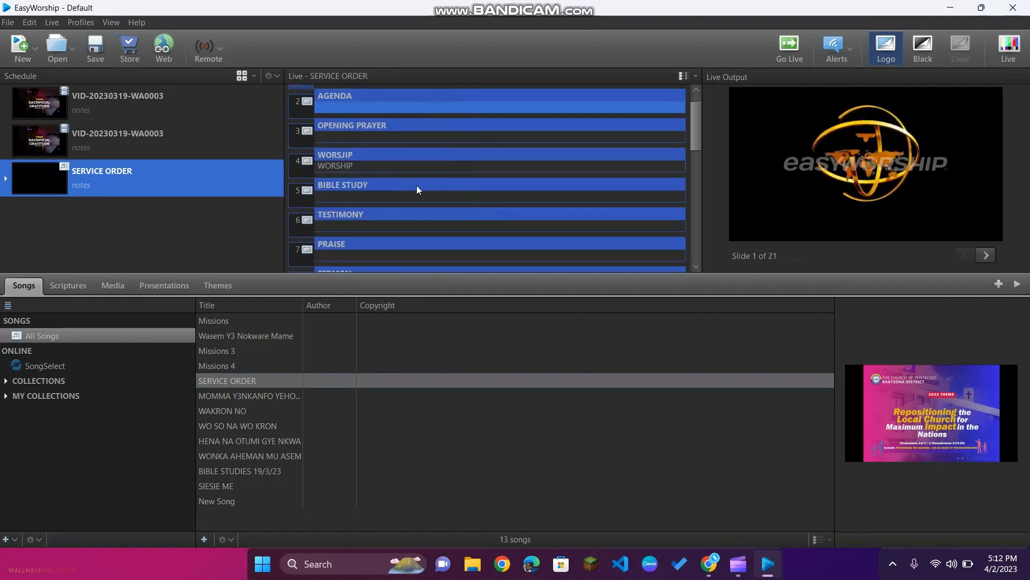
scroll(416, 185, down, 5)
scroll(417, 187, down, 5)
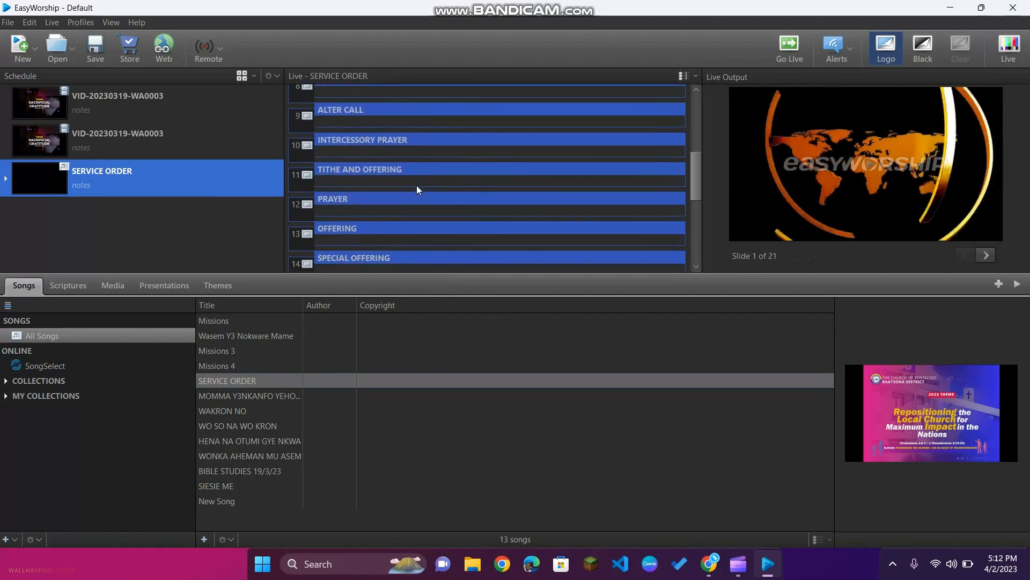
scroll(417, 190, down, 4)
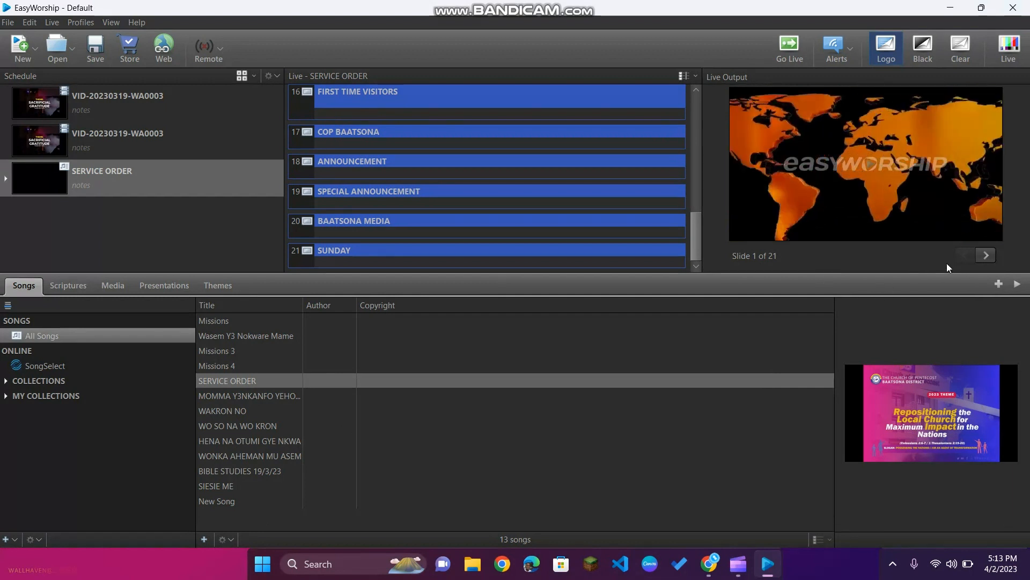
Advance the live SERVICE ORDER slides one by one up to ALTER CALL, turning off the logo screen at OPENING PRAYER.
click(990, 254)
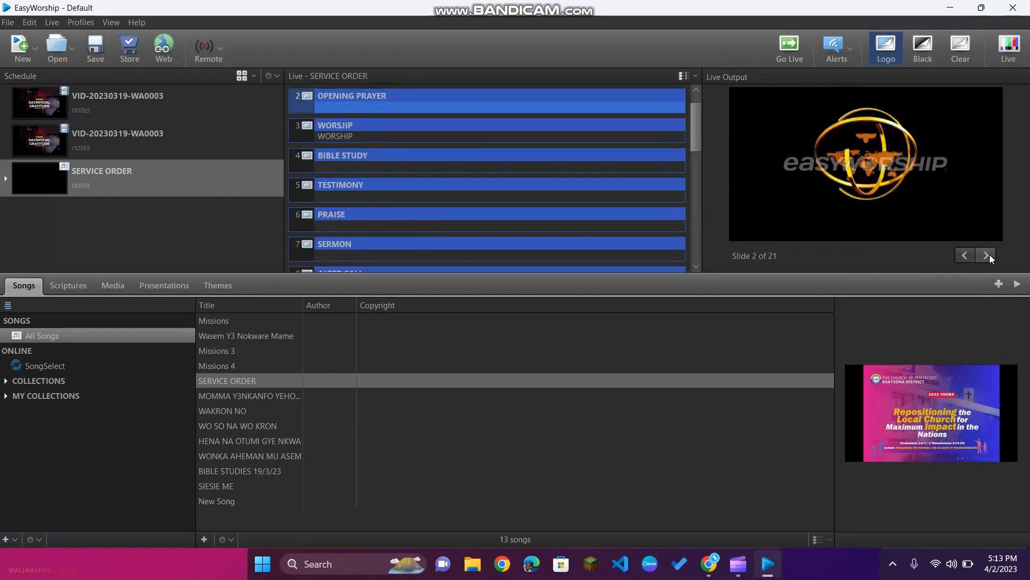
click(881, 58)
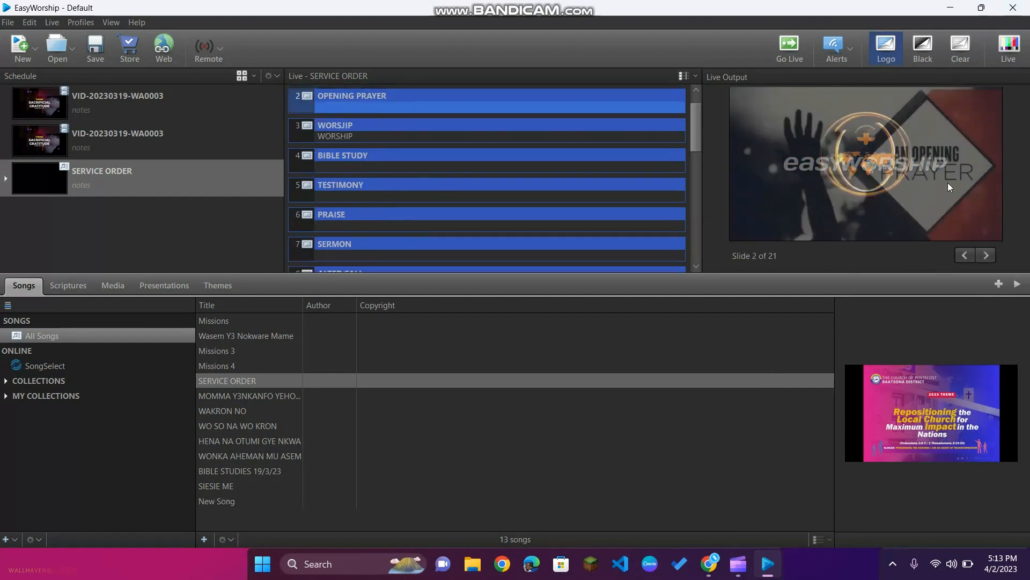
click(988, 255)
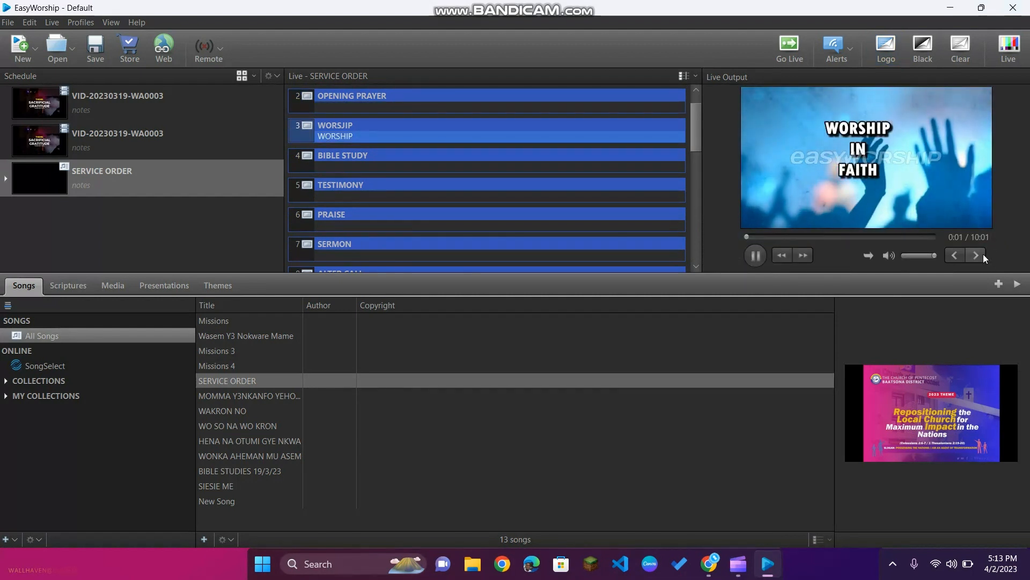
click(983, 254)
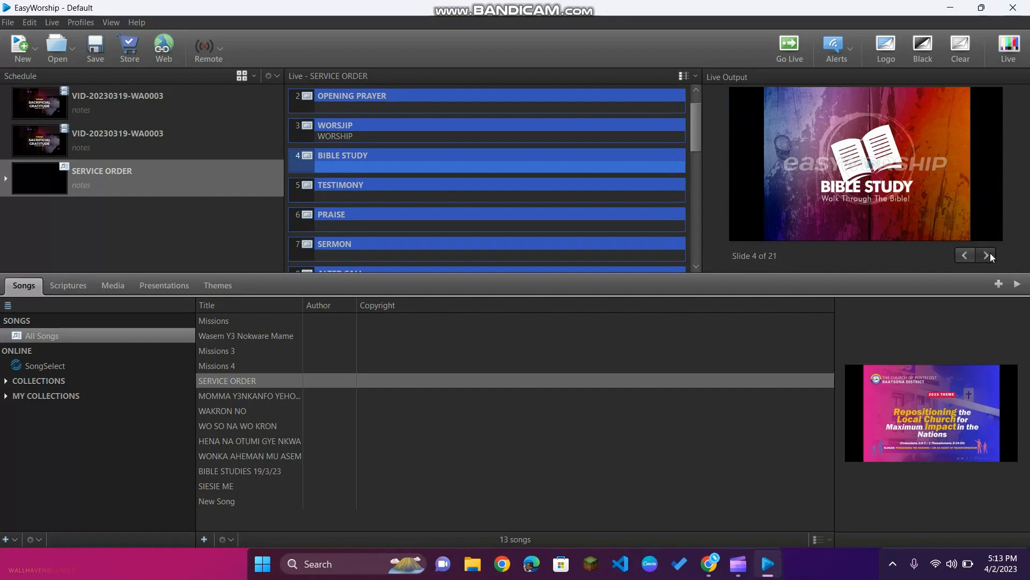
click(990, 253)
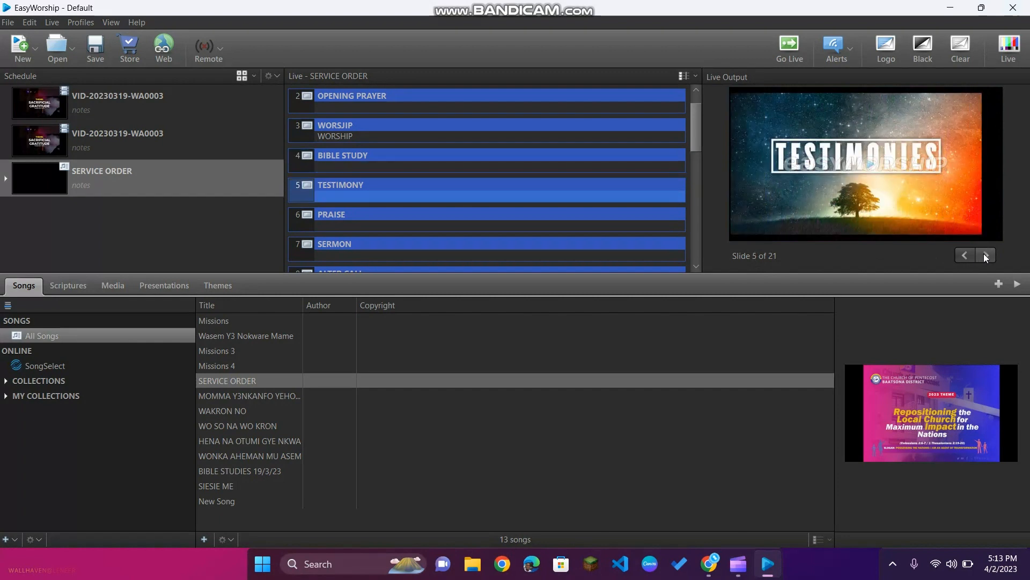
click(985, 255)
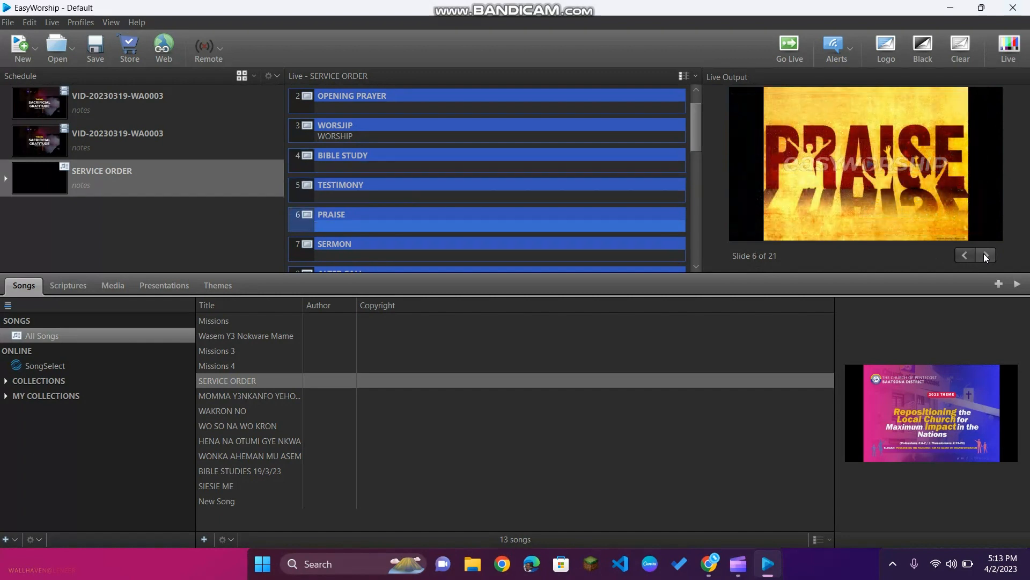
click(984, 256)
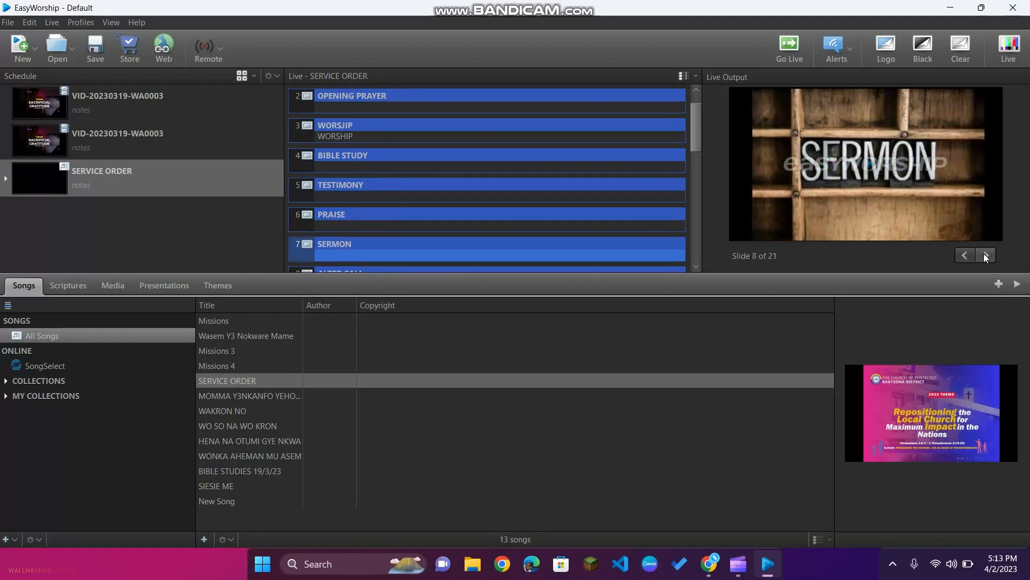
click(986, 256)
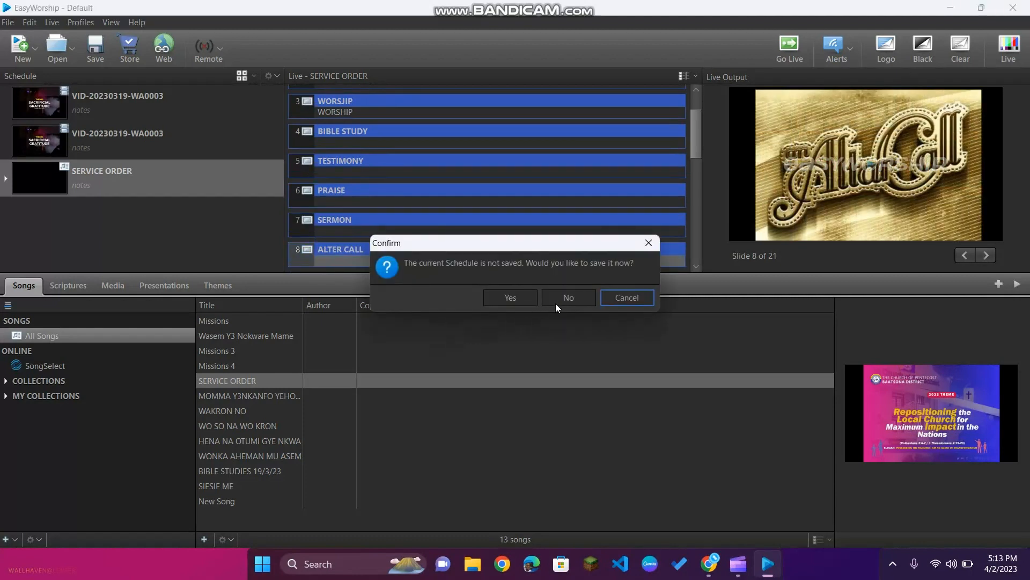
Close EasyWorship without saving the current schedule.
click(588, 297)
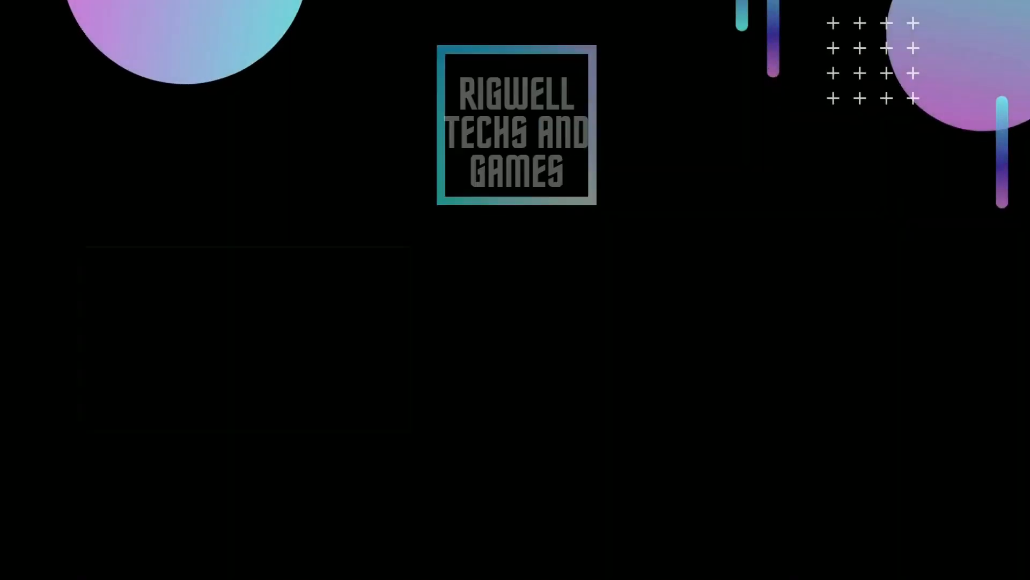